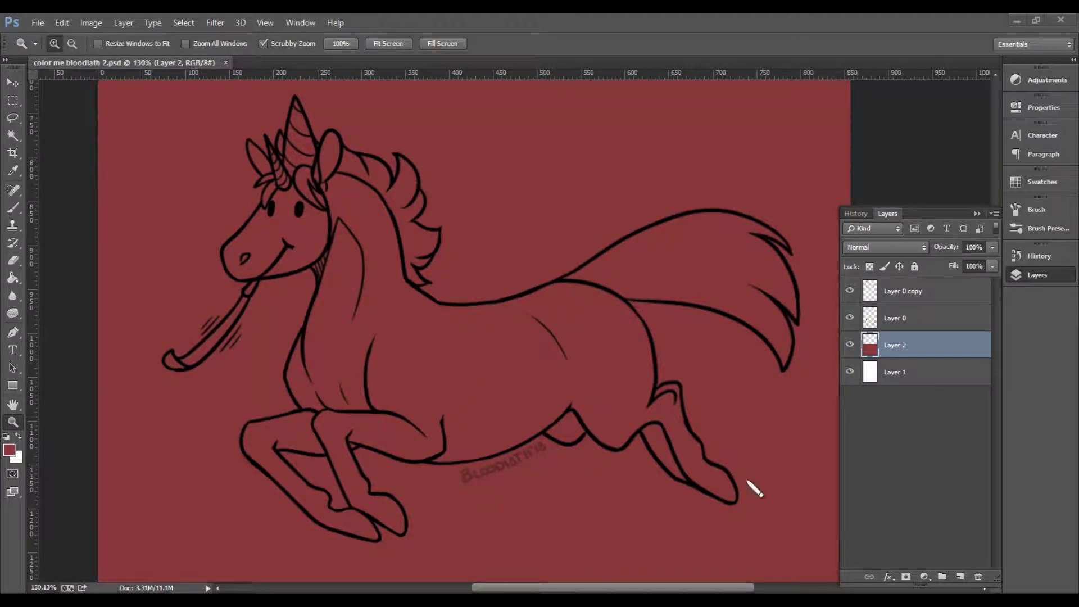
click(960, 577)
key(ctrl+z)
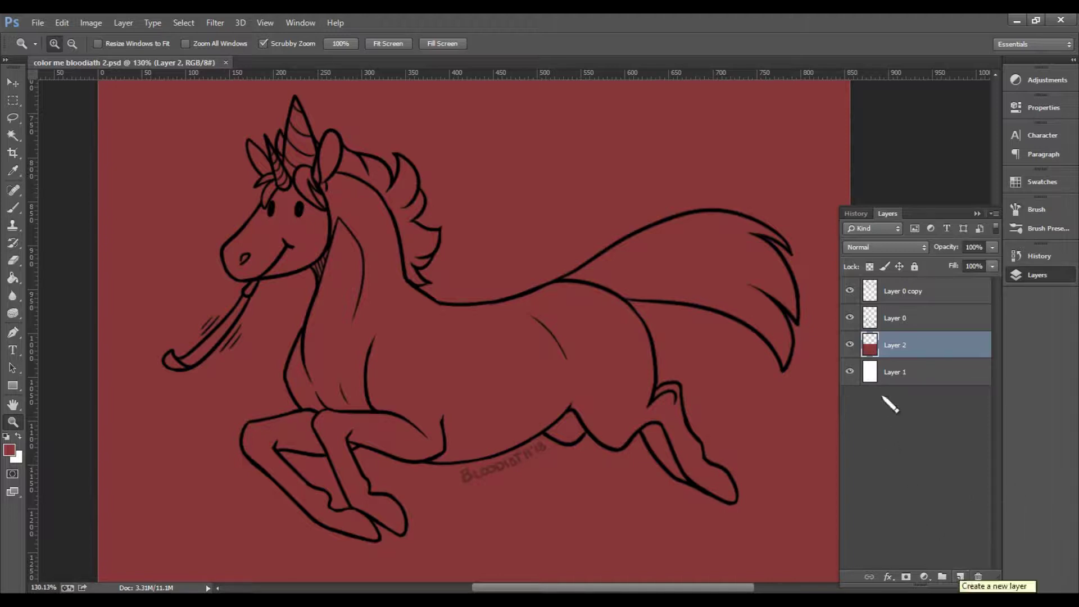
right_click(902, 352)
click(905, 354)
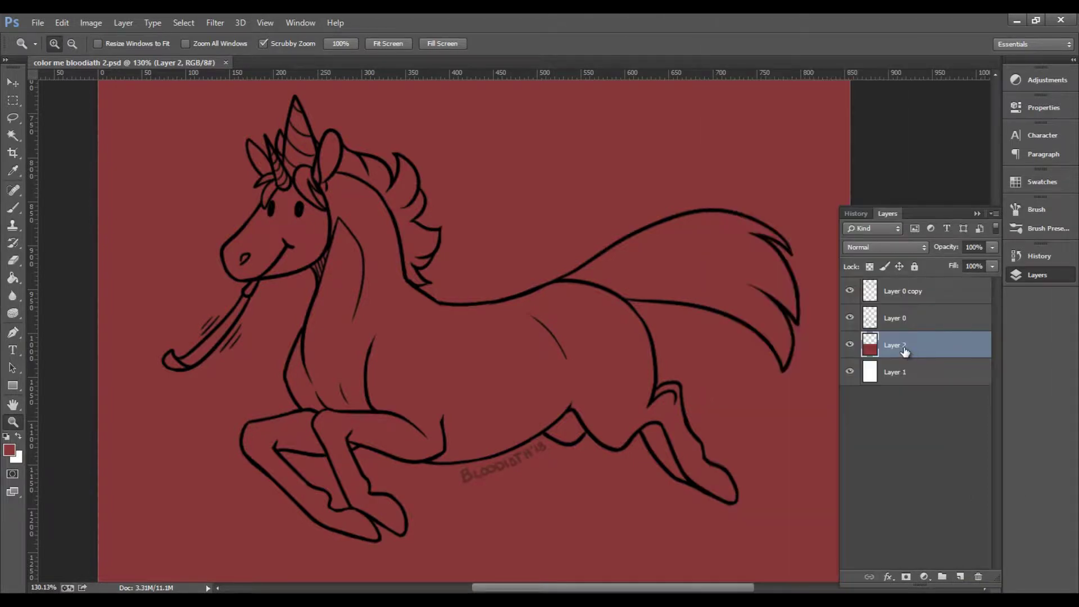
- Rename the red-filled layer Layer 2 to "color"
double_click(904, 346)
text(color)
key(Return)
- Rename the line art layer Layer 0 to "lines"
click(849, 317)
click(894, 317)
double_click(891, 317)
text(lines)
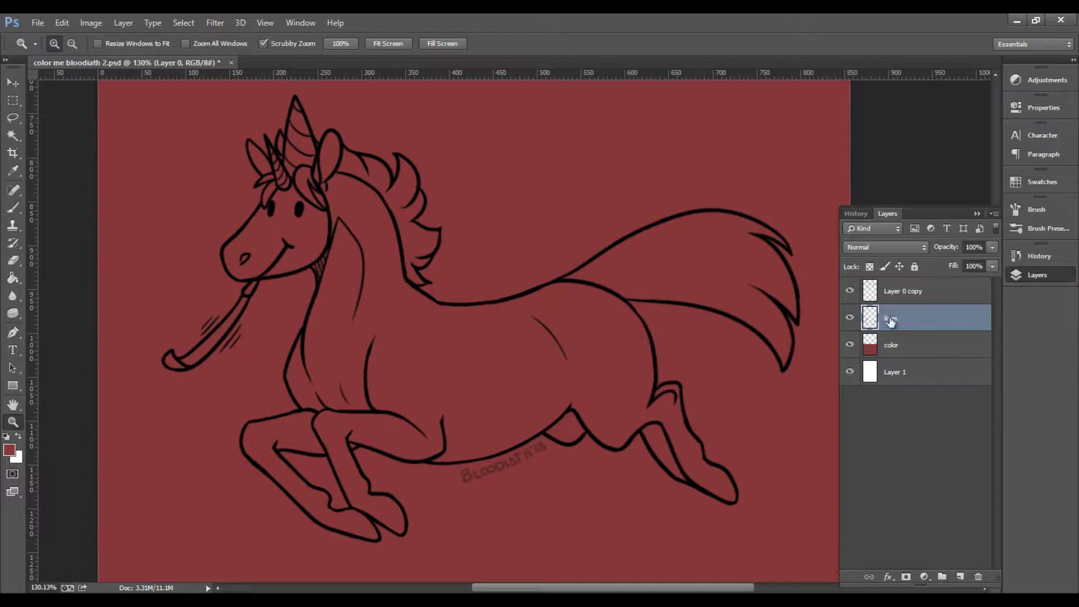
key(Return)
- Rename the topmost layer, Layer 0 copy, to "original"
double_click(908, 291)
text(c)
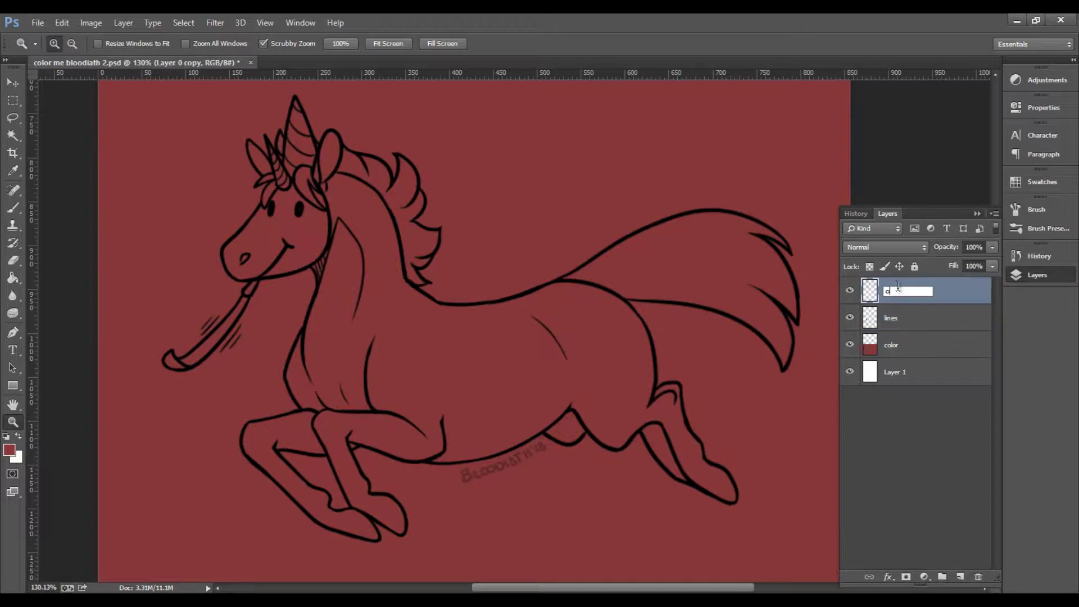
text(riginal)
key(Return)
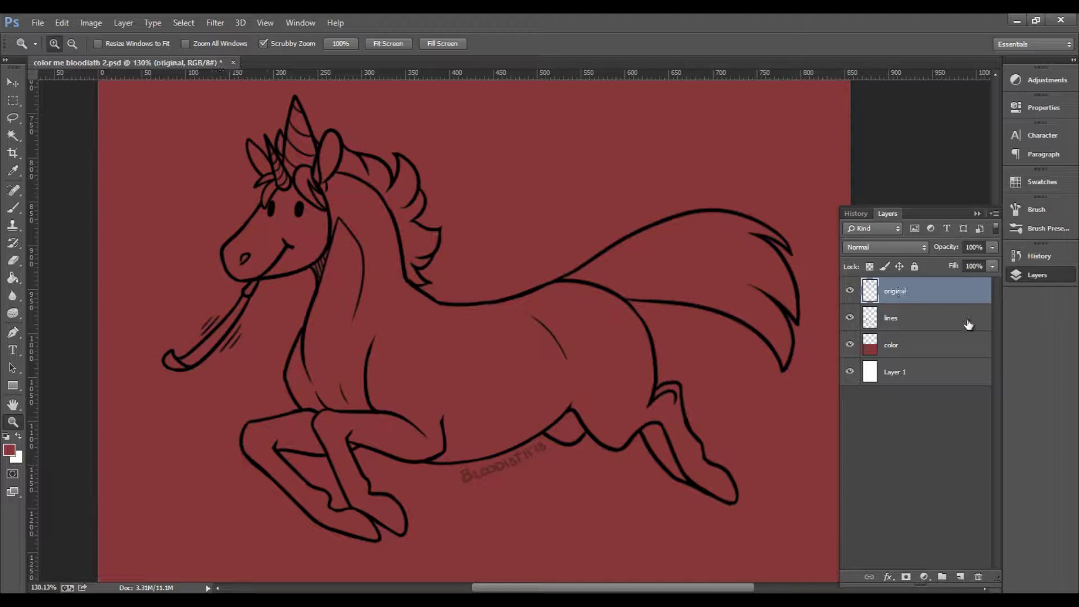
- Rename the white bottom layer, Layer 1, to "background"
double_click(897, 372)
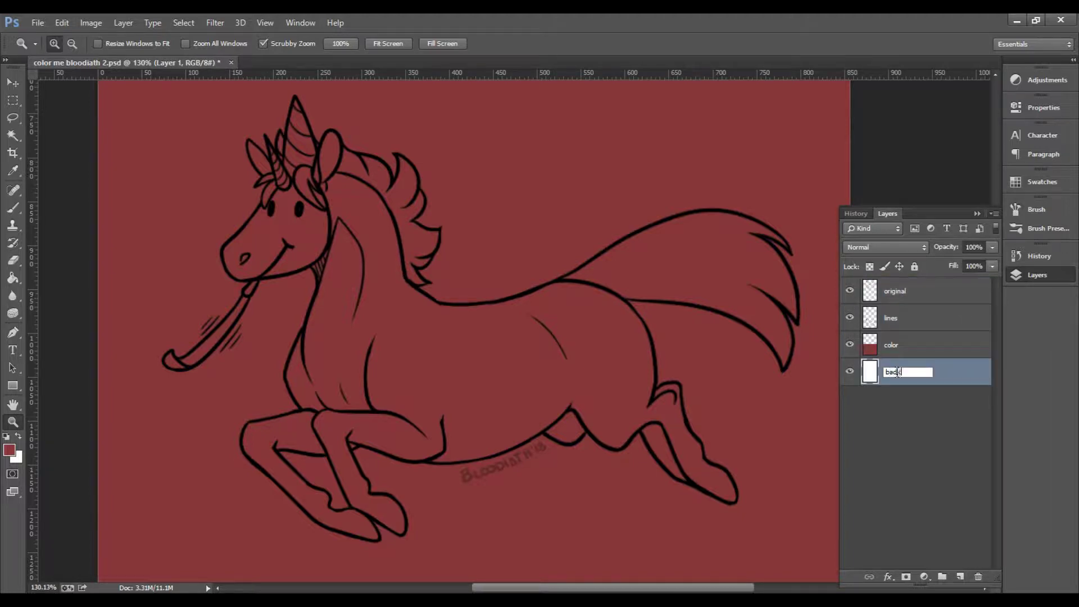
text(background)
key(Return)
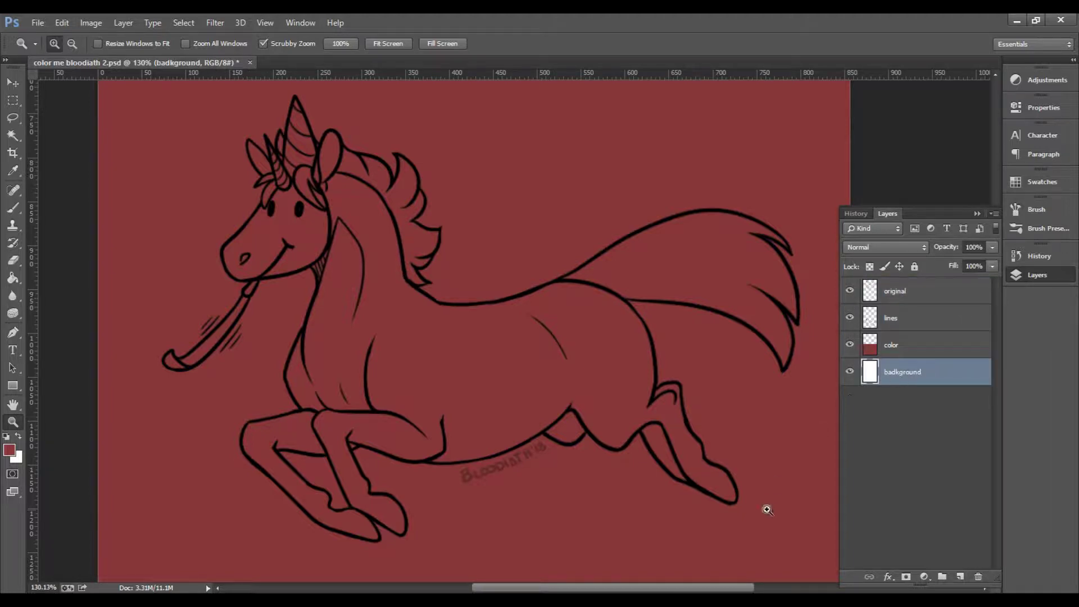
double_click(903, 370)
text(ba)
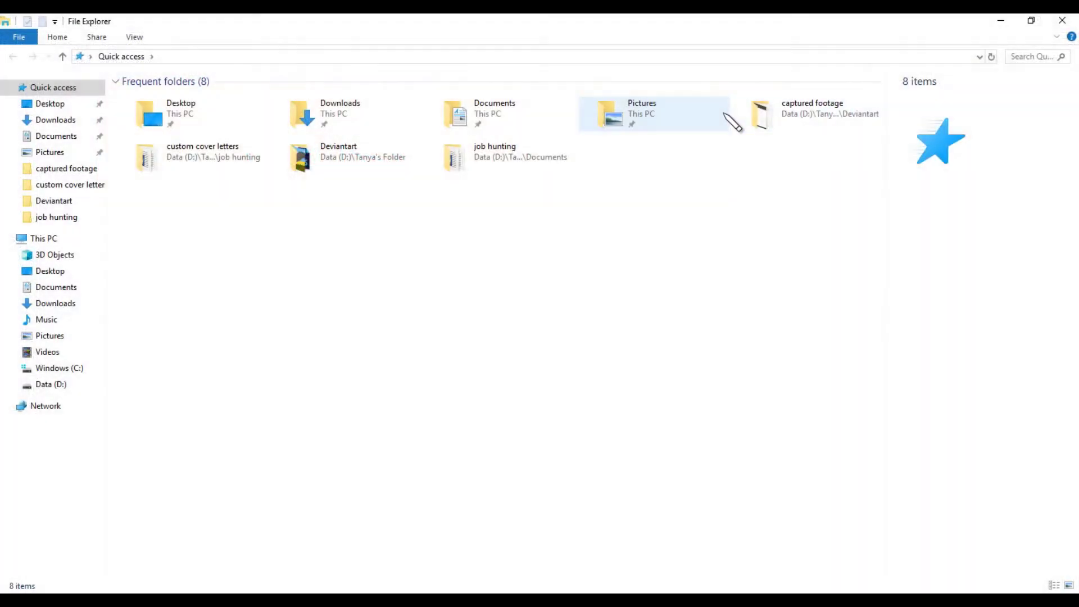
- Place "profile pic for dev art.png" from the Deviantart folder in File Explorer into the unicorn document at its original size
double_click(294, 159)
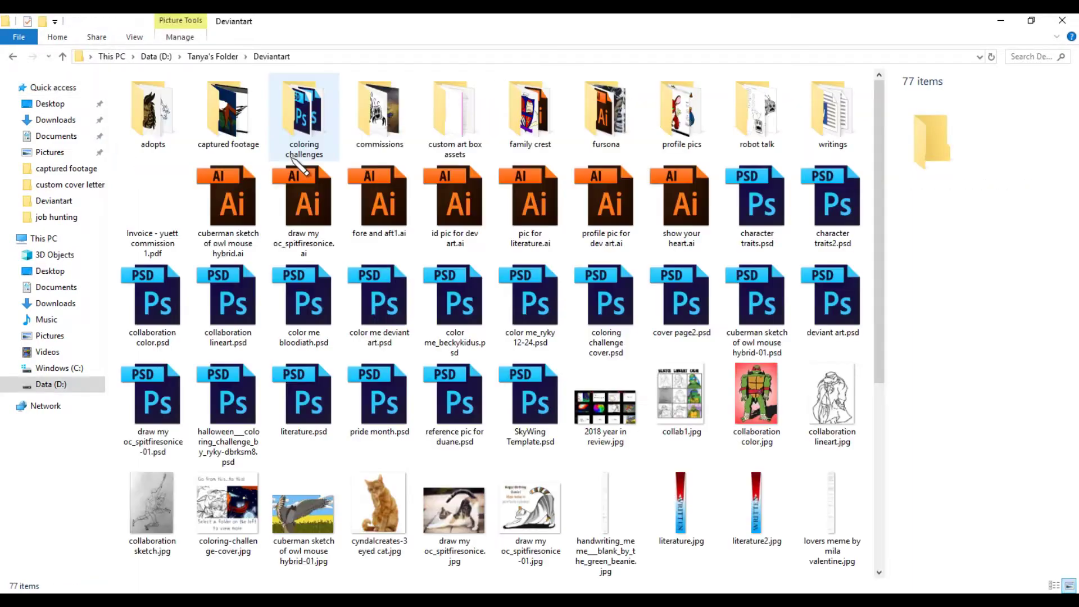
scroll(449, 315, down, 5)
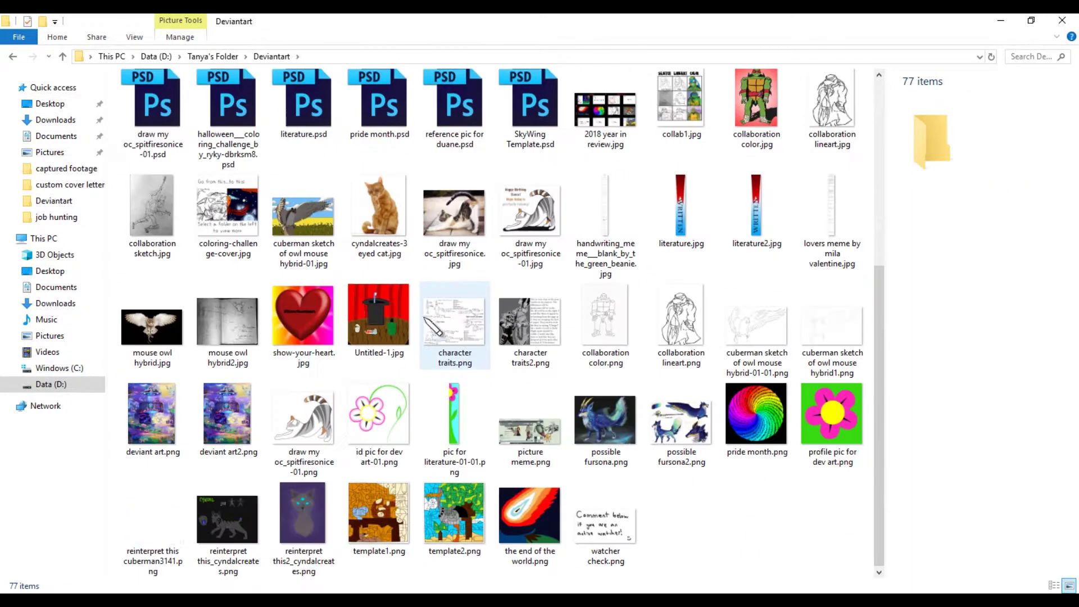
right_click(849, 434)
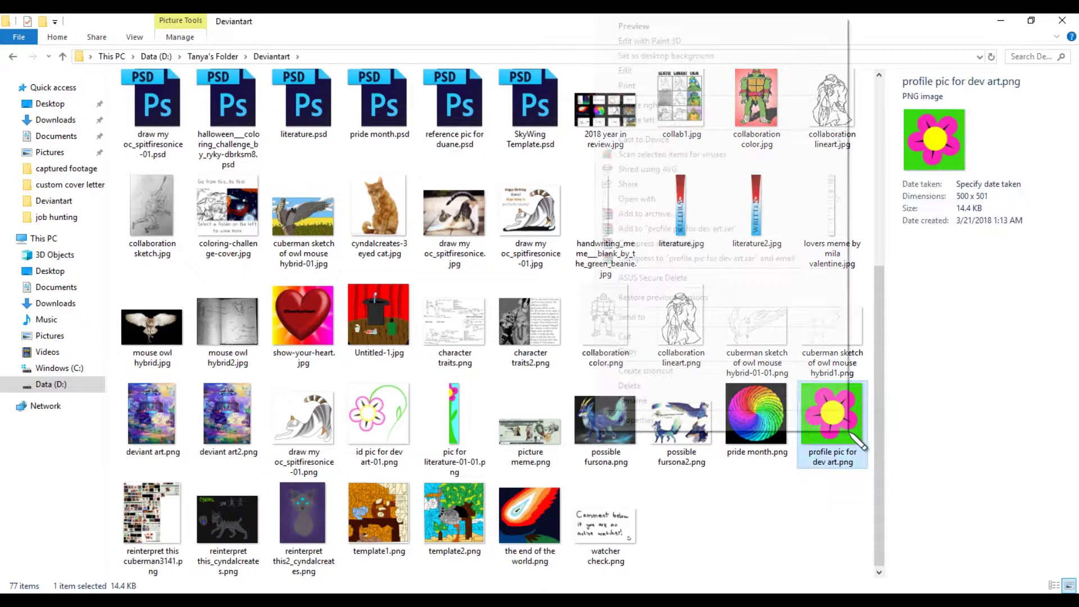
click(829, 482)
drag(832, 427, 518, 401)
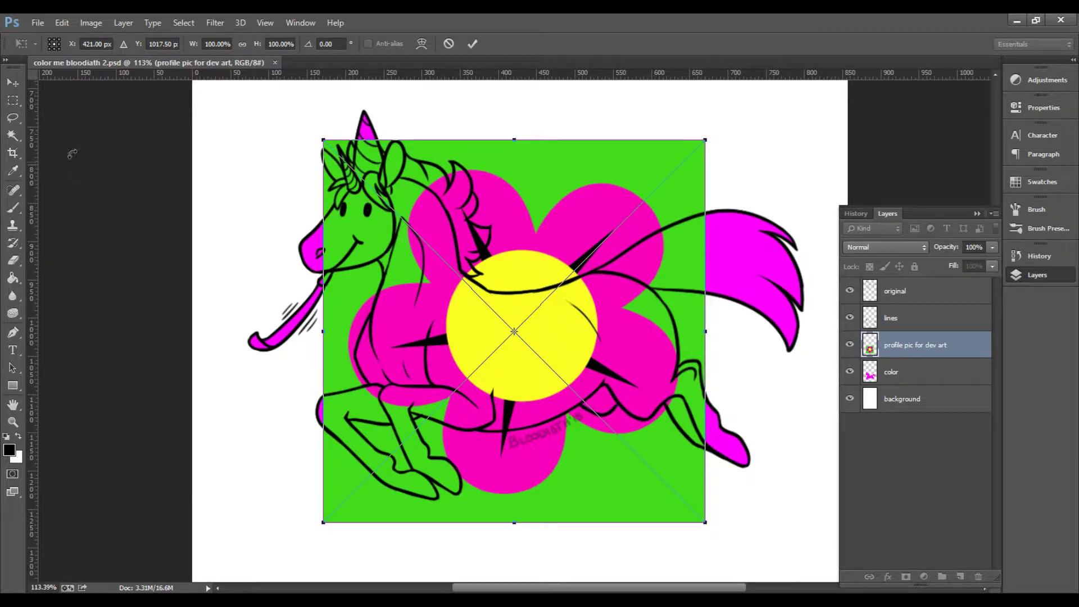
click(473, 44)
- Move the placed flower picture up over the uncolored unicorn so it clears the magenta unicorn below
scroll(574, 169, up, 5)
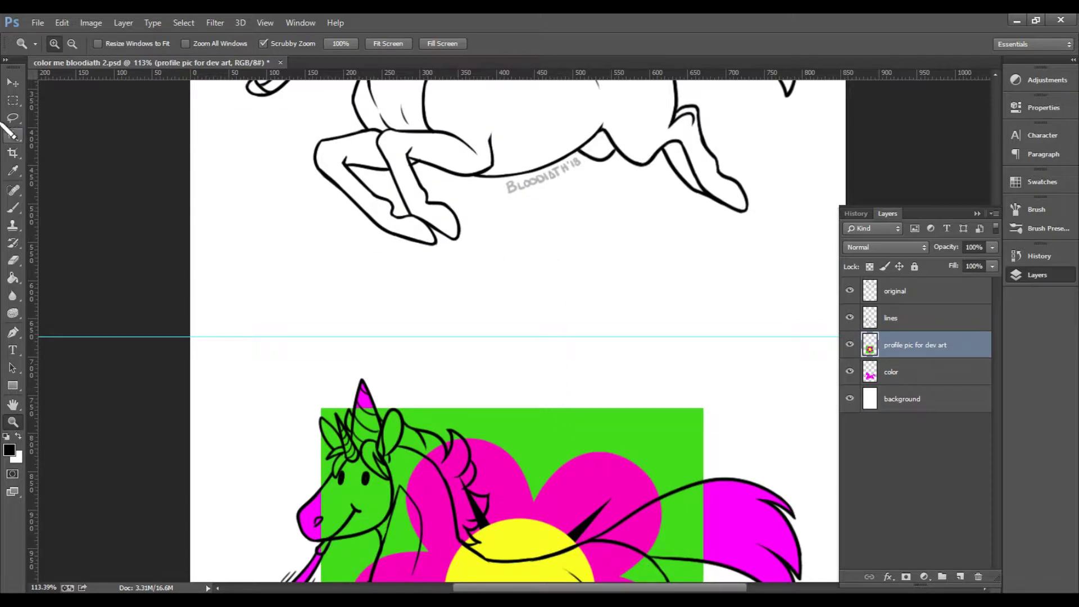
click(12, 83)
drag(444, 478, 624, 159)
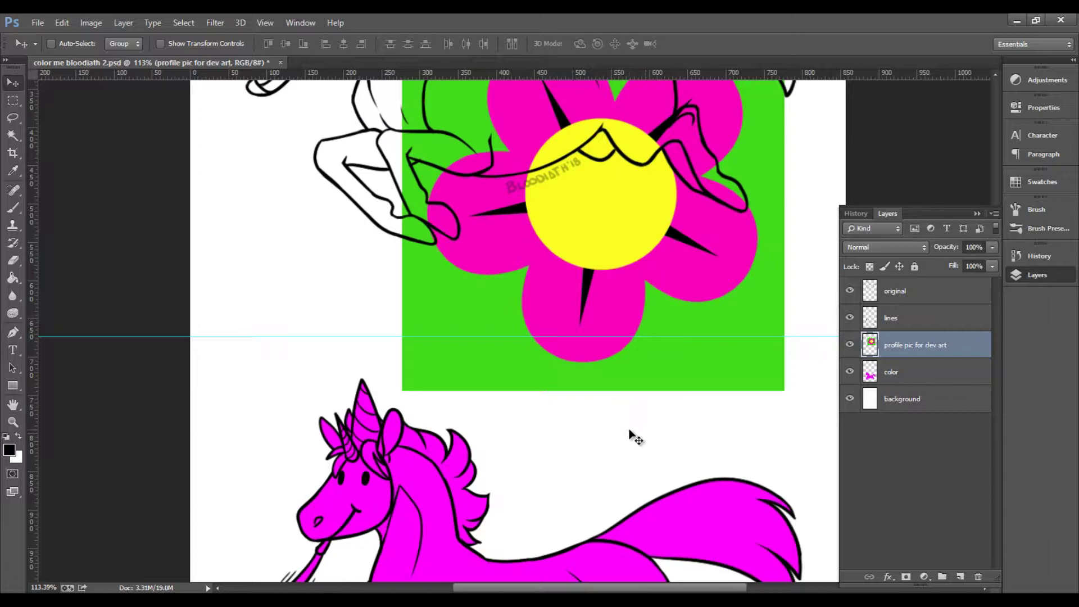
drag(634, 439, 540, 405)
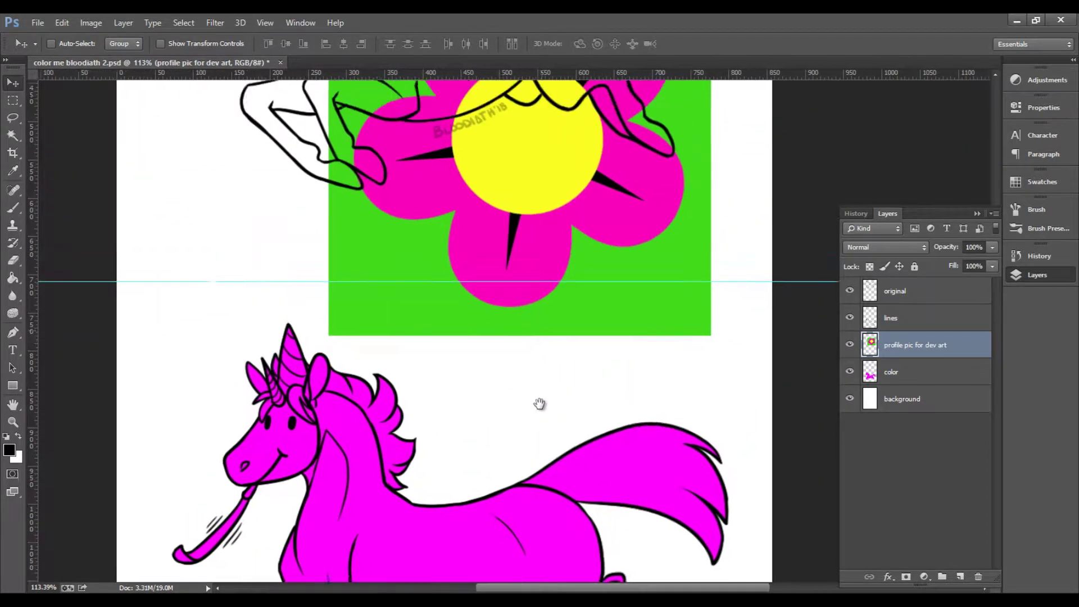
mouse_move(535, 288)
mouse_down()
mouse_move(541, 232)
mouse_move(525, 305)
mouse_move(499, 287)
mouse_move(533, 288)
mouse_up()
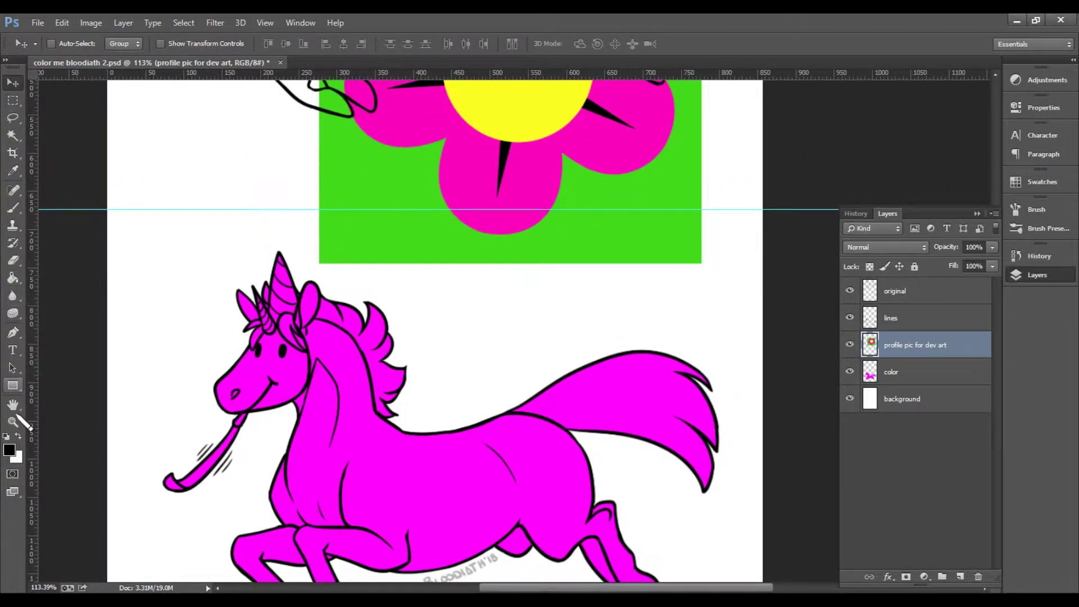
- Pick a yellow hue for the foreground color and enter the hex value ffffcc
click(10, 452)
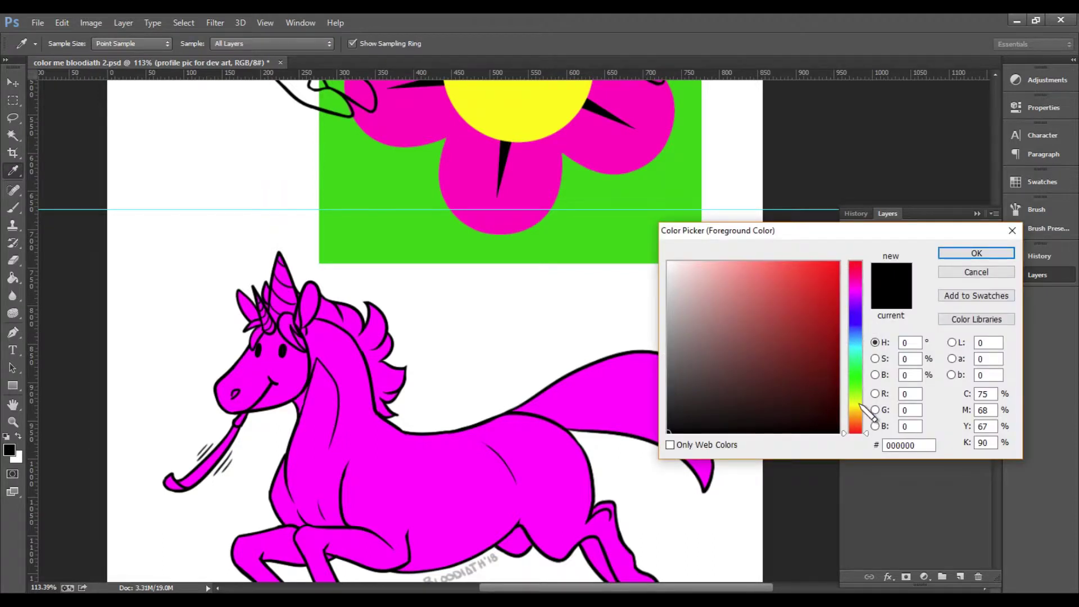
click(855, 403)
text(ffffcc)
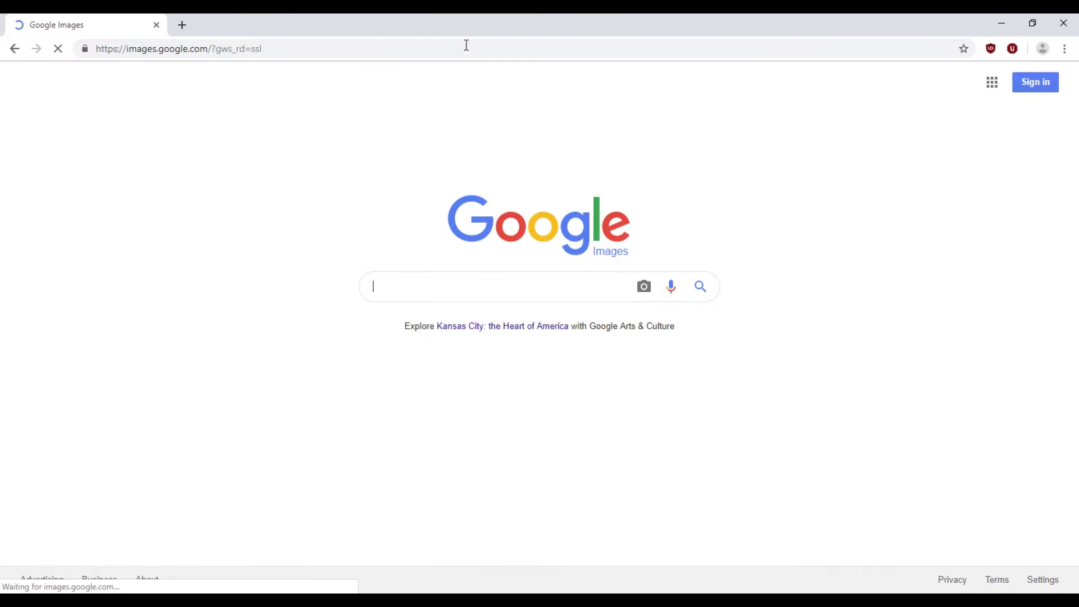
- Search Google Images in the web browser for "merrigoround"
text(merrig)
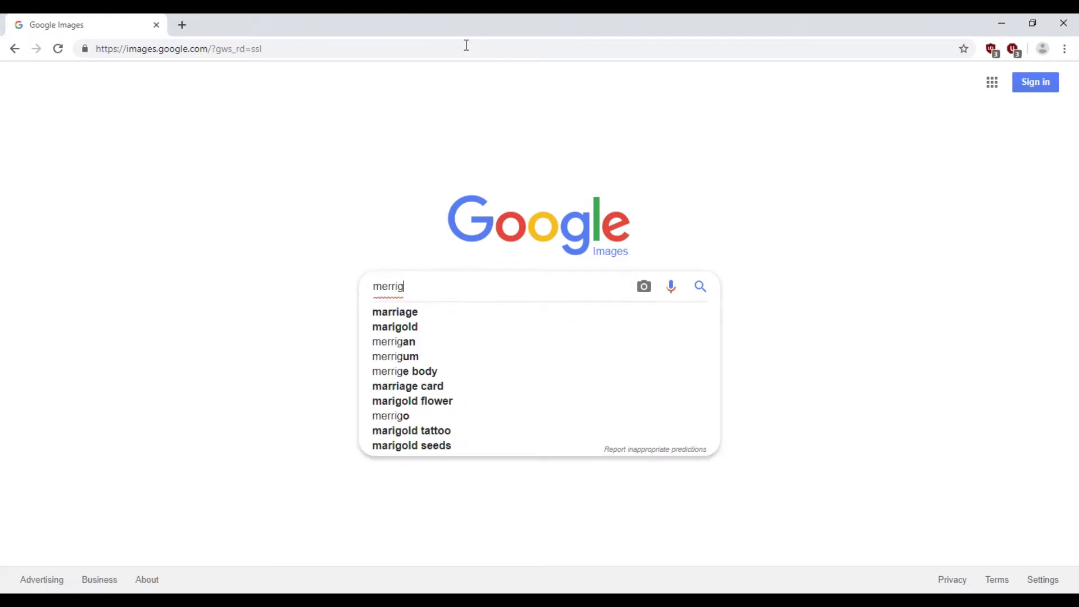
text(o)
key(BackSpace)
text(goround)
key(Return)
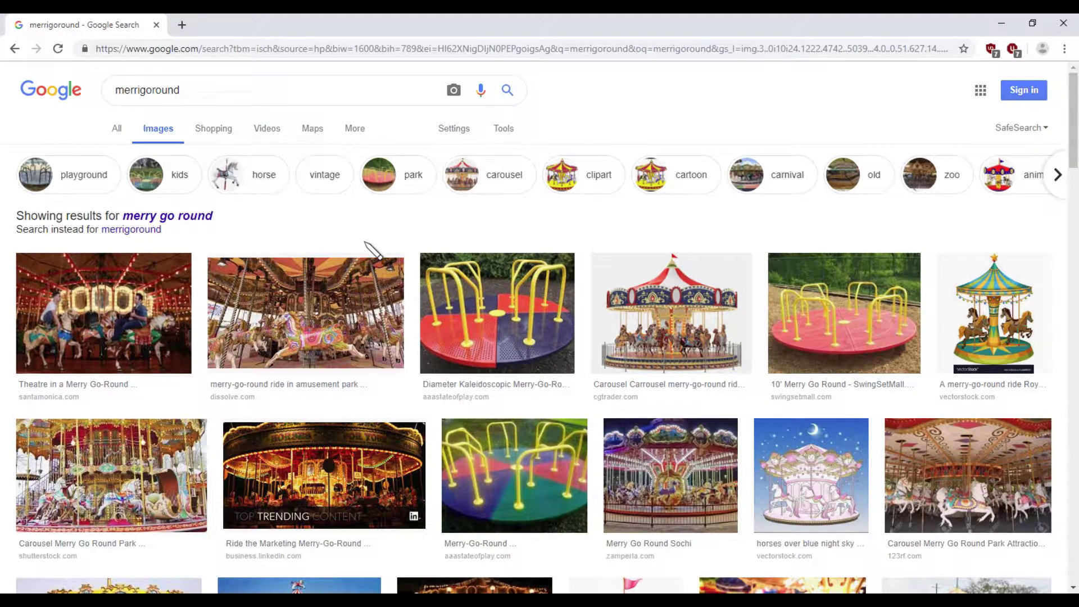
- Browse the merry-go-round image results for carousel and pole design references
scroll(364, 261, down, 3)
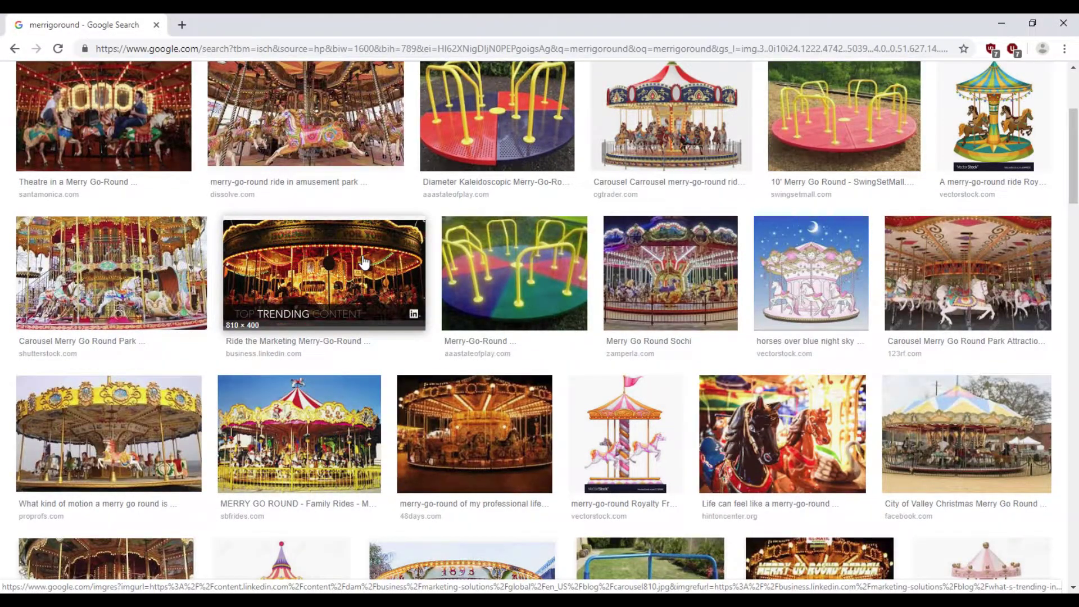
scroll(365, 262, down, 5)
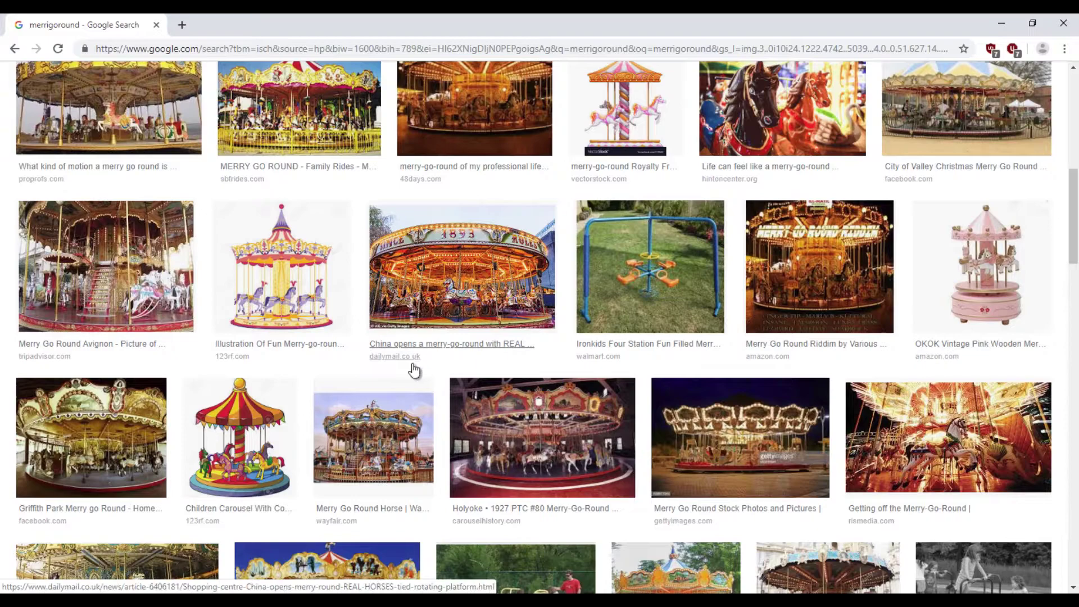
scroll(686, 483, down, 3)
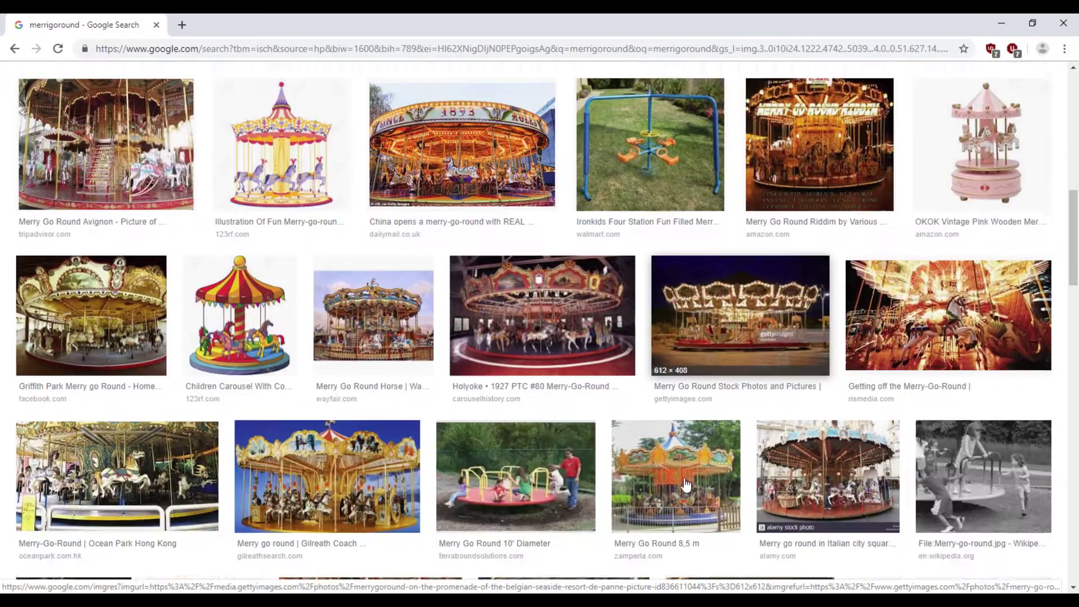
scroll(8, 467, down, 3)
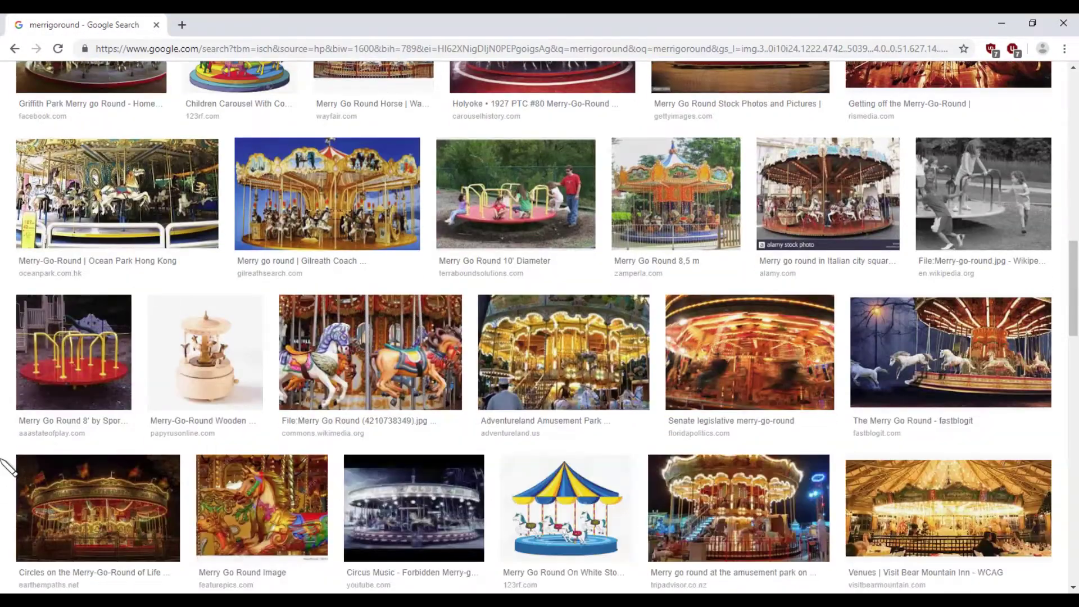
scroll(8, 466, down, 4)
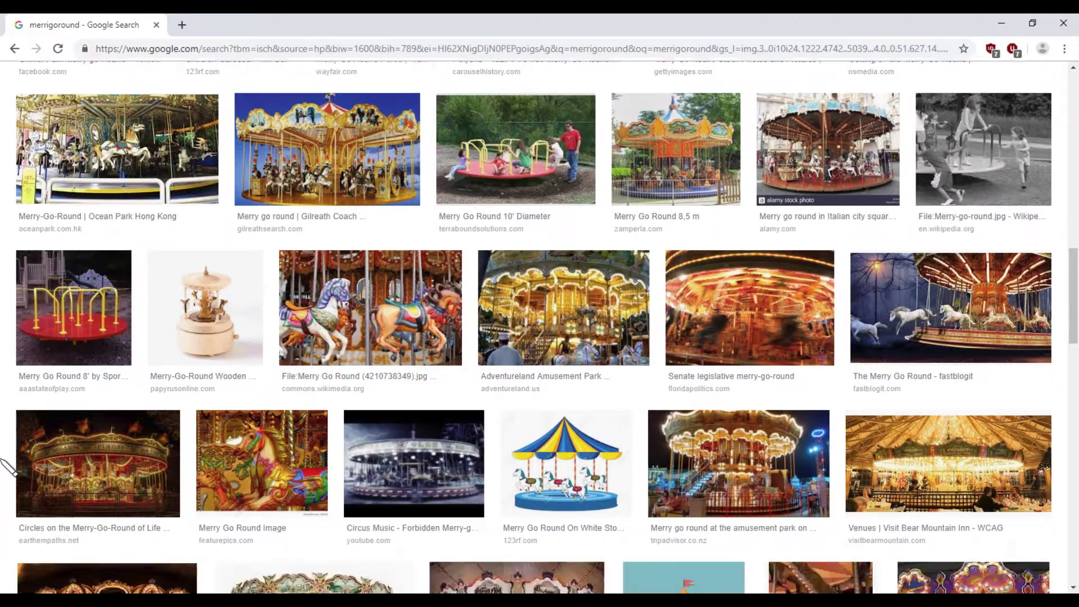
scroll(7, 466, down, 3)
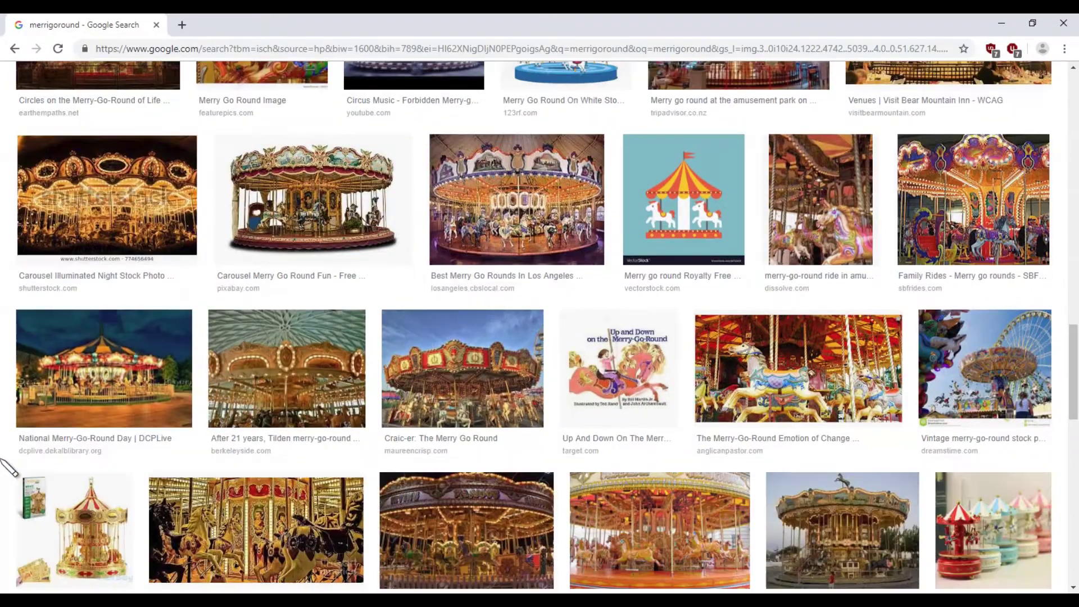
scroll(8, 466, down, 3)
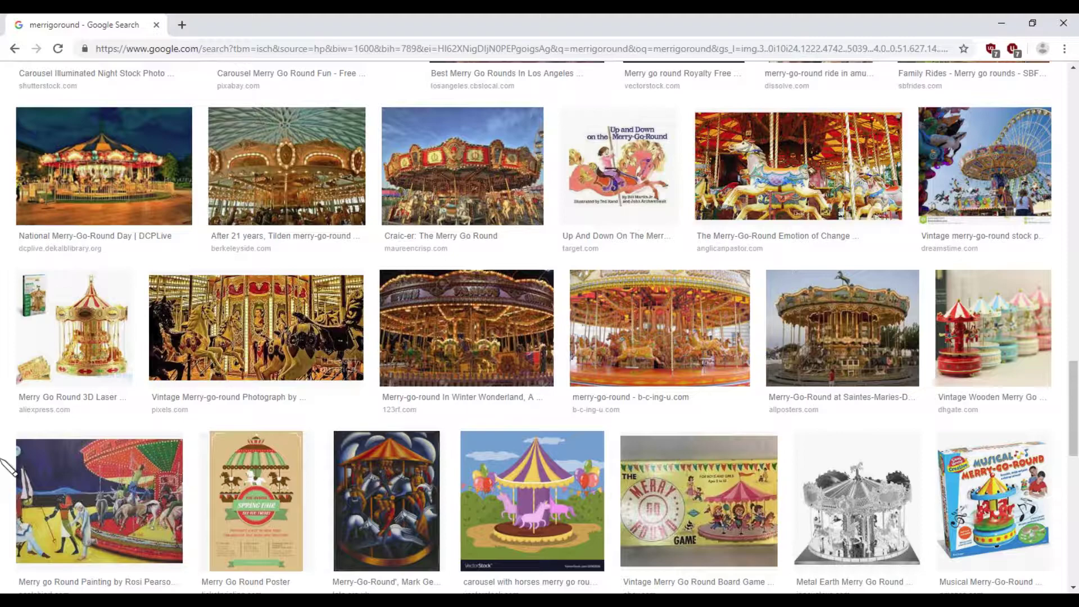
scroll(8, 467, up, 15)
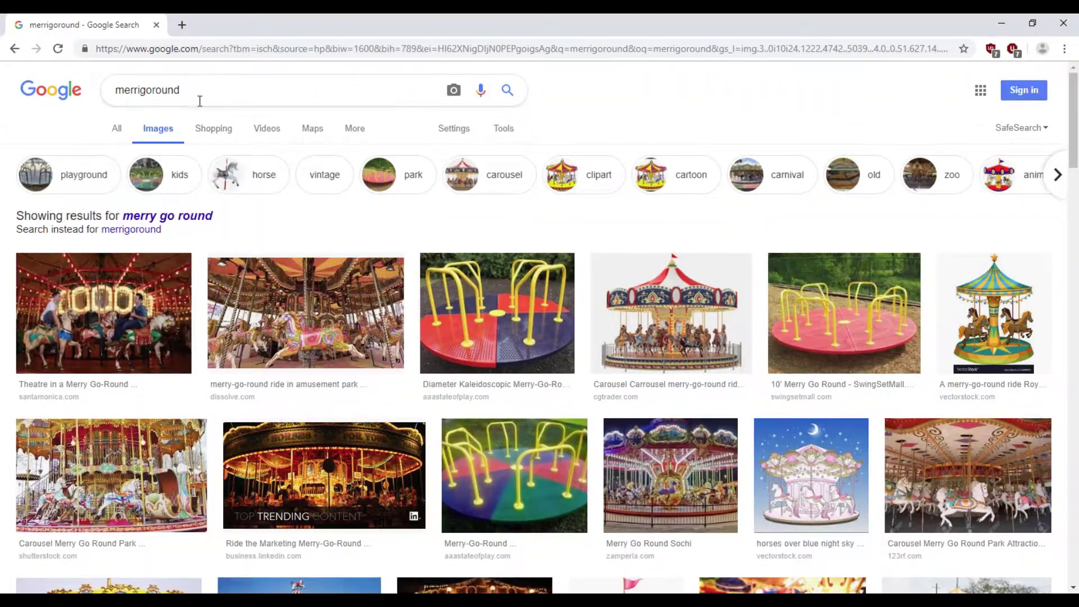
- Search for images of "barbershop pole" and look through the striped pole designs
double_click(200, 101)
text(barber)
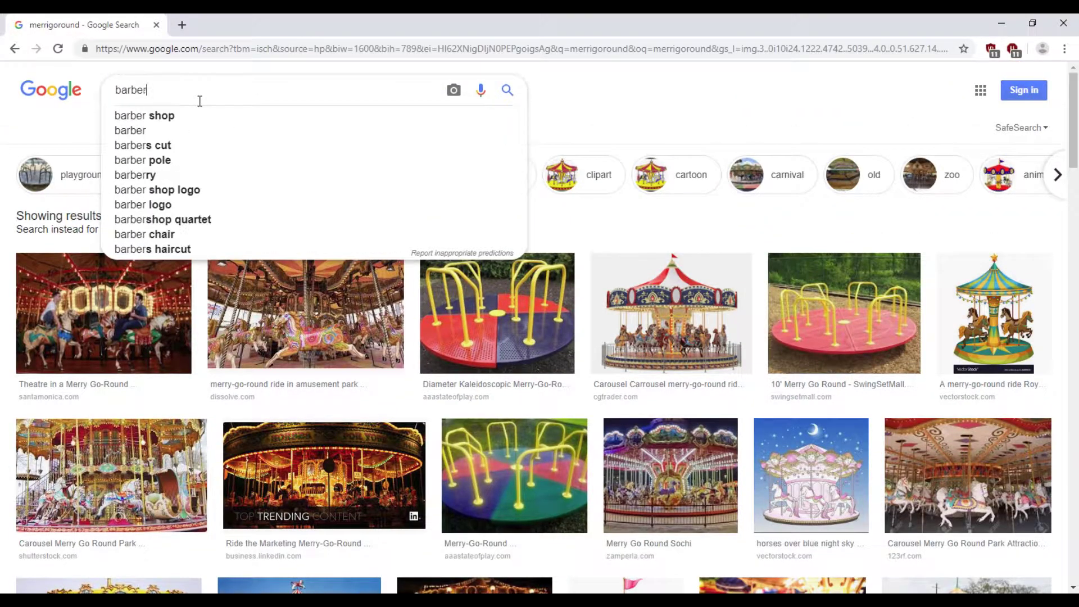
text(shop pole)
key(Return)
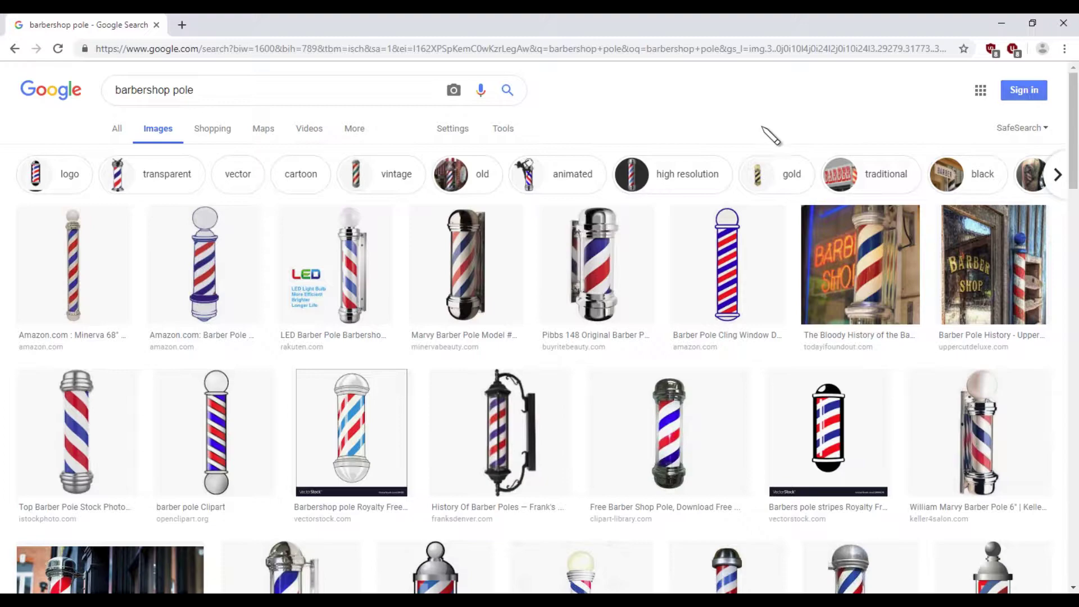
scroll(732, 210, down, 5)
scroll(704, 230, up, 5)
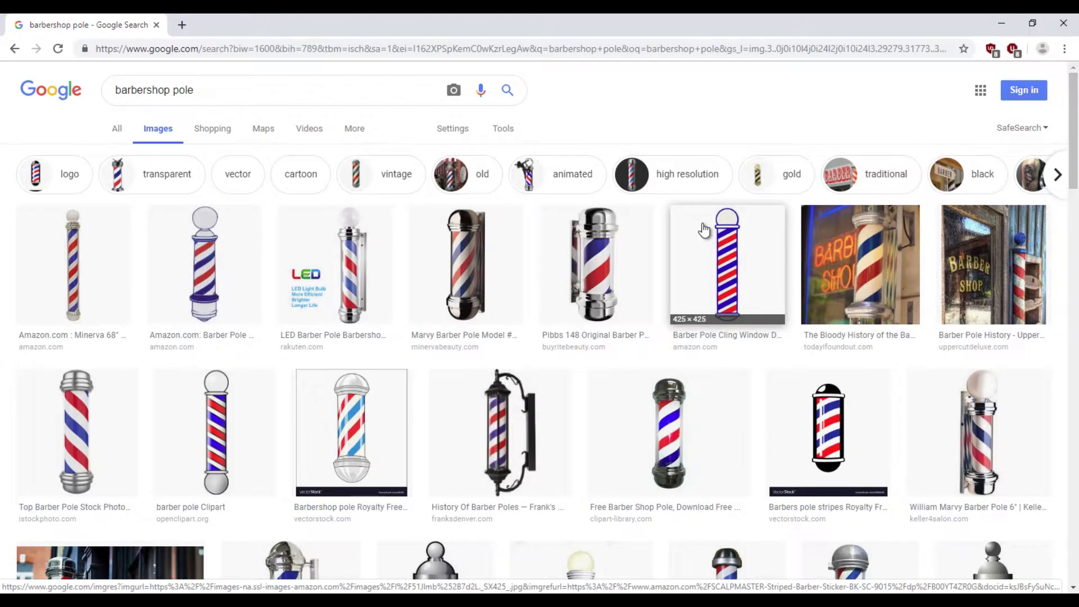
- Enter "bboned po" as a new image search query
click(260, 90)
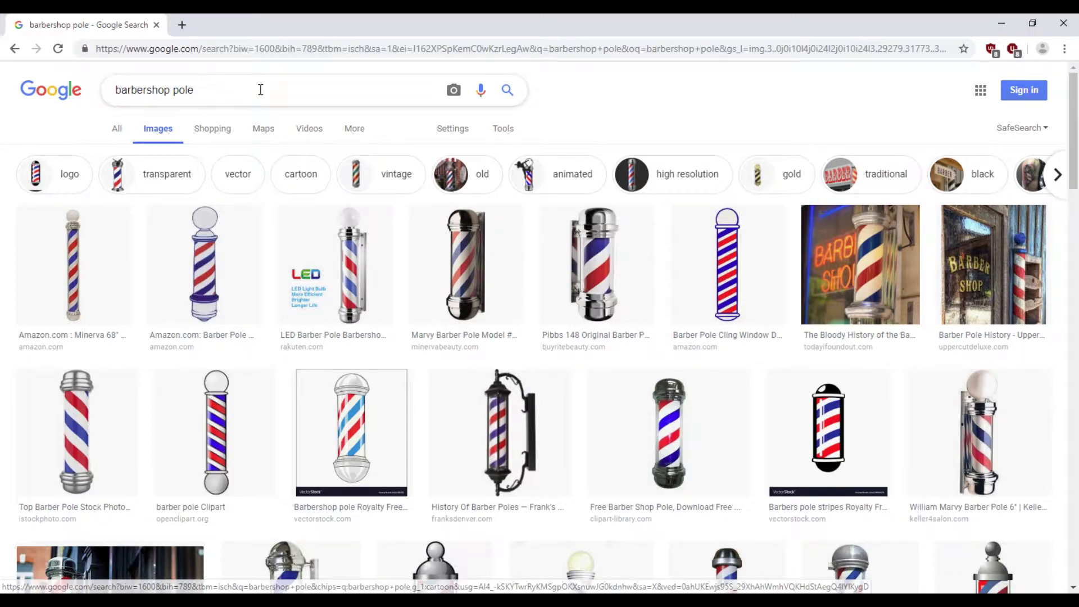
text(bboned po)
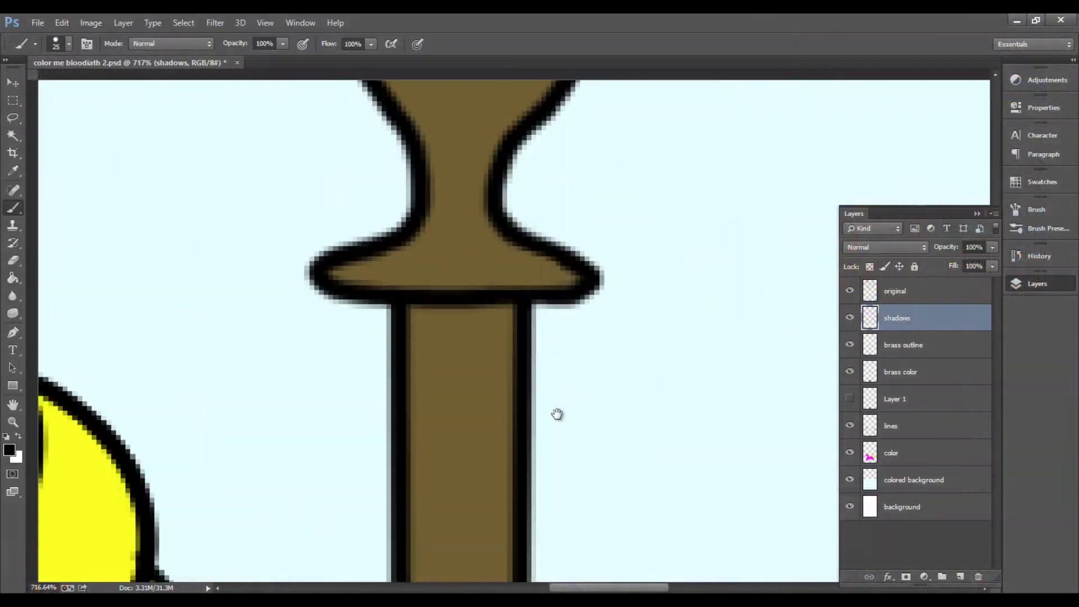
- Paint a straight black shadow stripe down the brass pole through its base on the shadows layer with the 25-pixel brush
drag(557, 415, 564, 113)
drag(564, 444, 551, 172)
scroll(564, 237, down, 15)
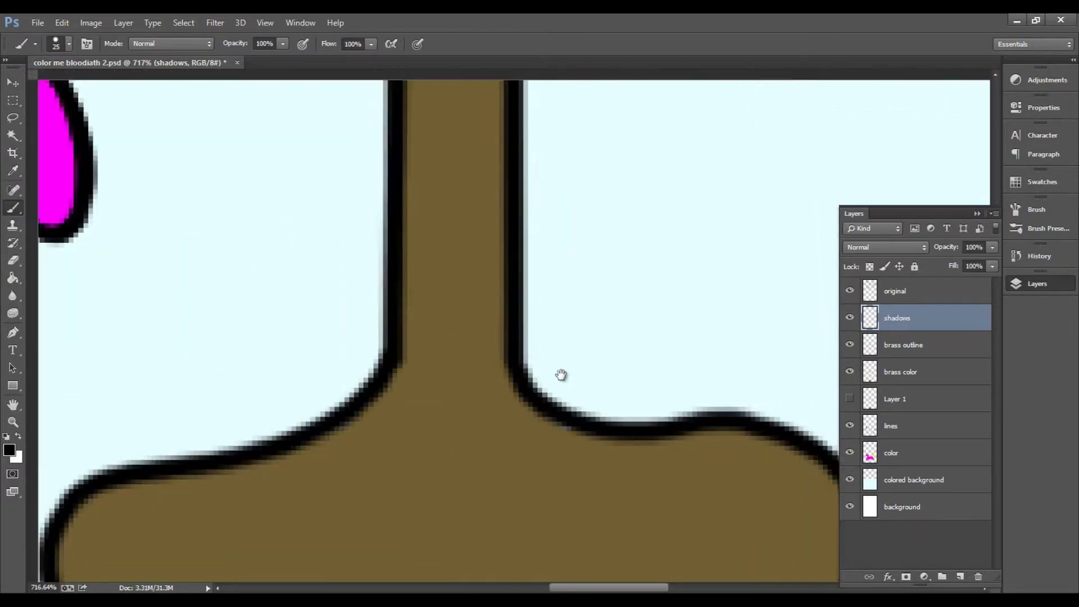
shift+click(525, 512)
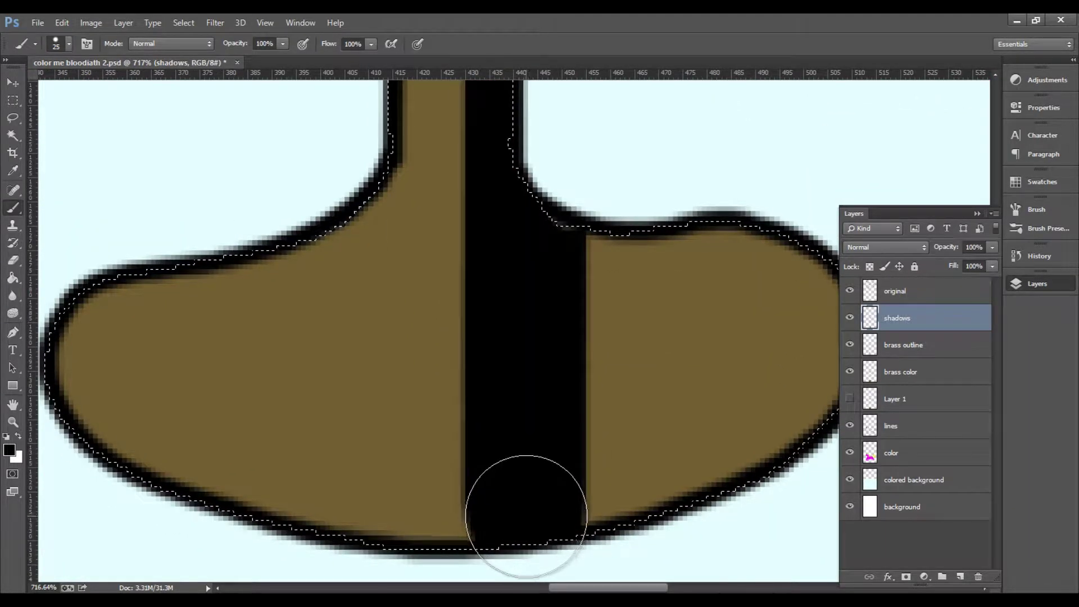
- Fill the right part of the pole's base with black shadow on the shadows layer and clear the selection
mouse_move(566, 427)
mouse_down()
mouse_move(501, 424)
mouse_move(422, 448)
mouse_up()
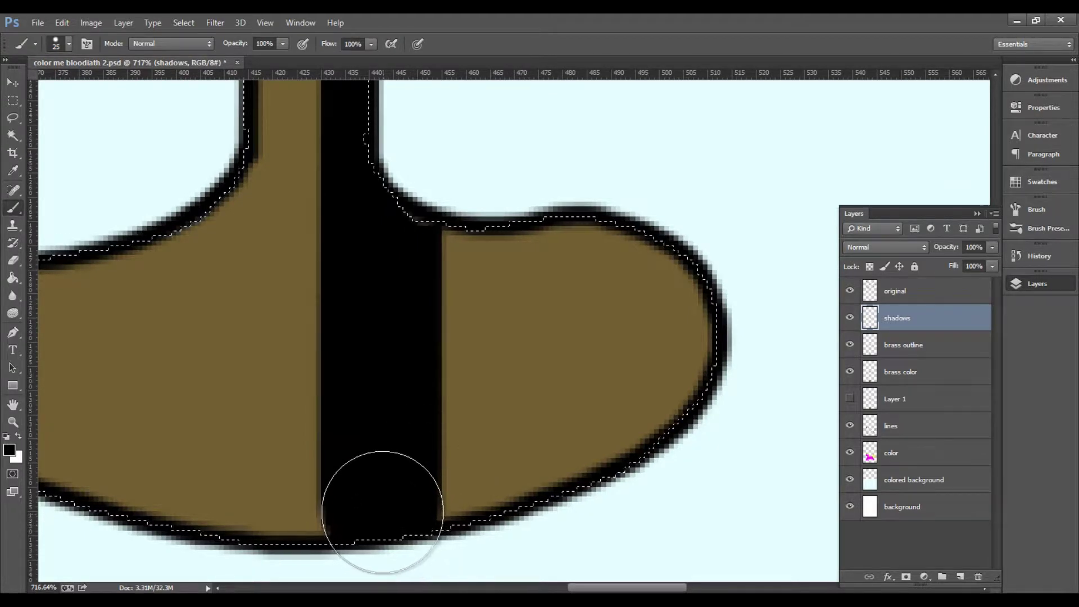
click(381, 511)
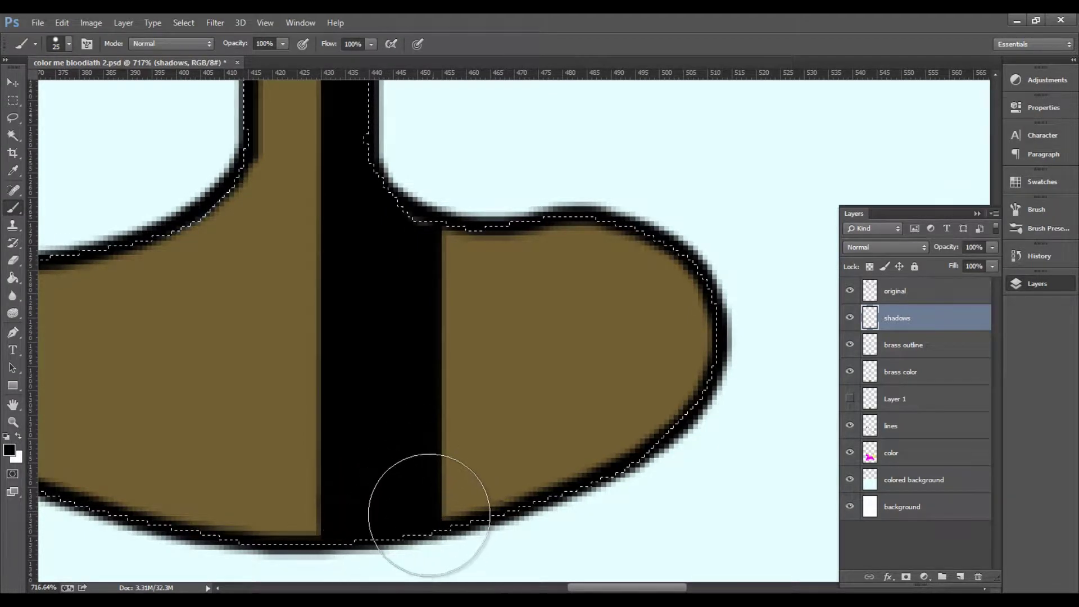
mouse_move(434, 513)
mouse_down()
mouse_move(590, 468)
mouse_move(698, 294)
mouse_move(436, 277)
mouse_move(571, 302)
mouse_move(557, 337)
mouse_move(554, 523)
mouse_up()
drag(538, 242, 529, 506)
scroll(502, 287, up, 10)
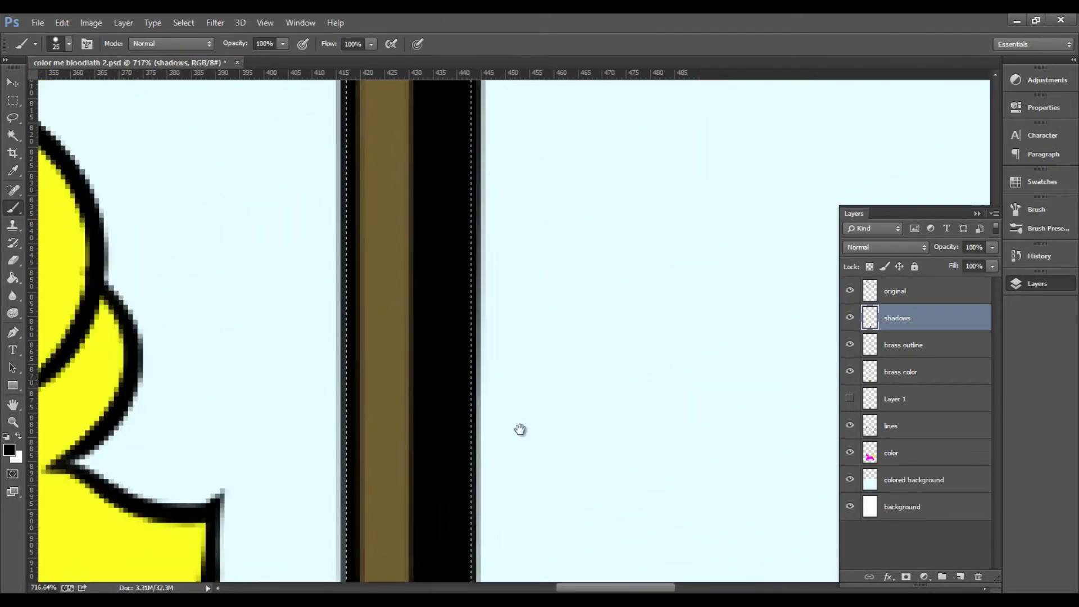
mouse_move(546, 310)
mouse_down()
mouse_move(535, 442)
mouse_move(607, 102)
mouse_up()
drag(600, 487, 561, 89)
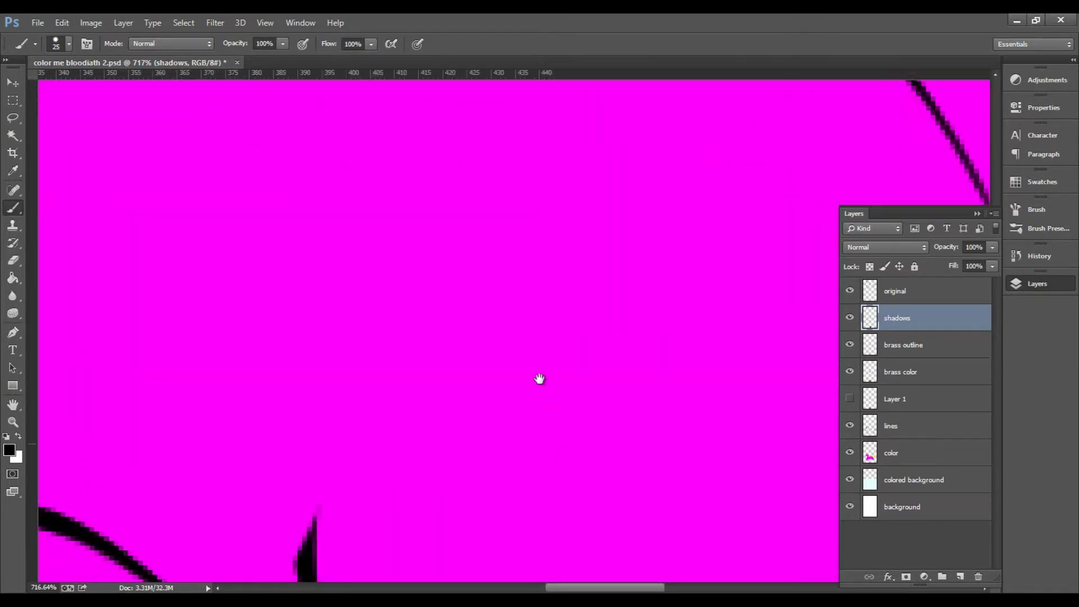
drag(540, 378, 534, 107)
mouse_move(538, 348)
mouse_down()
mouse_move(532, 293)
mouse_move(530, 309)
mouse_up()
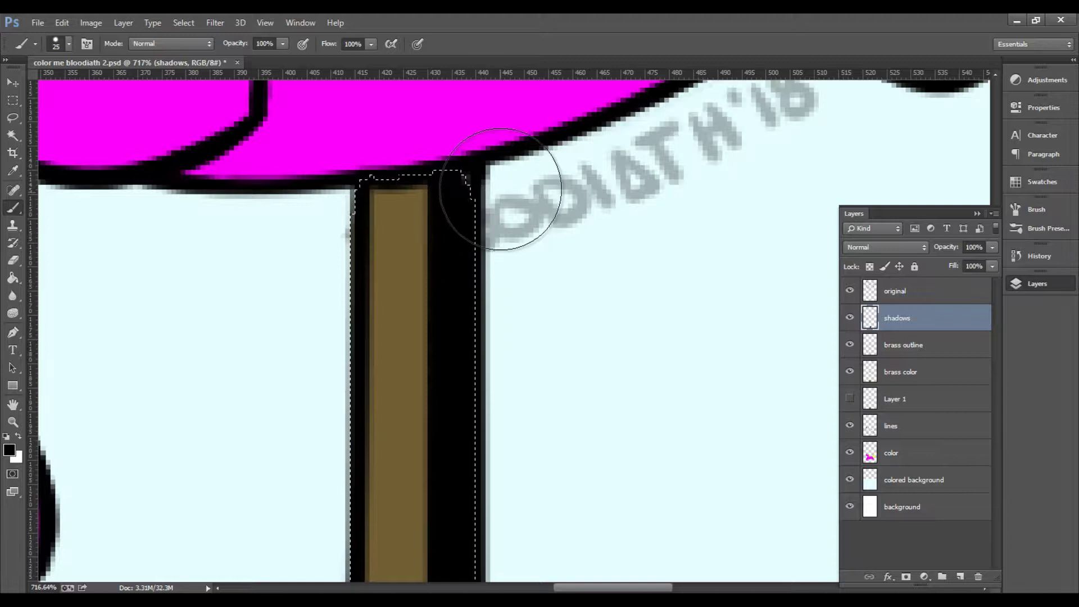
key(ctrl+d)
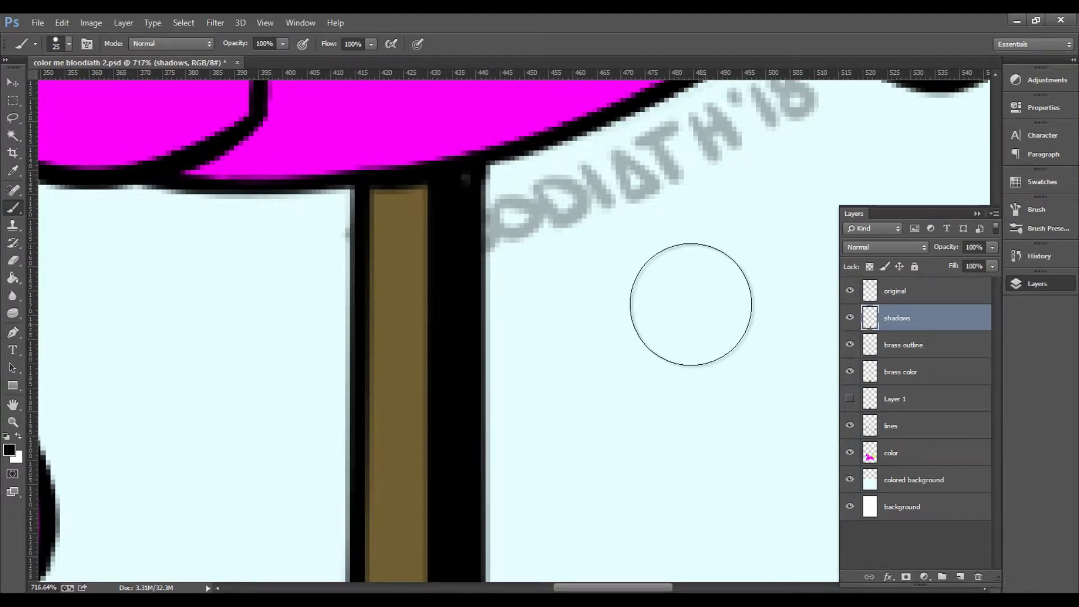
- Undo the stray dab beside the pole under the unicorn's belly and reduce the brush size to 3 pixels
click(495, 173)
key(ctrl+z)
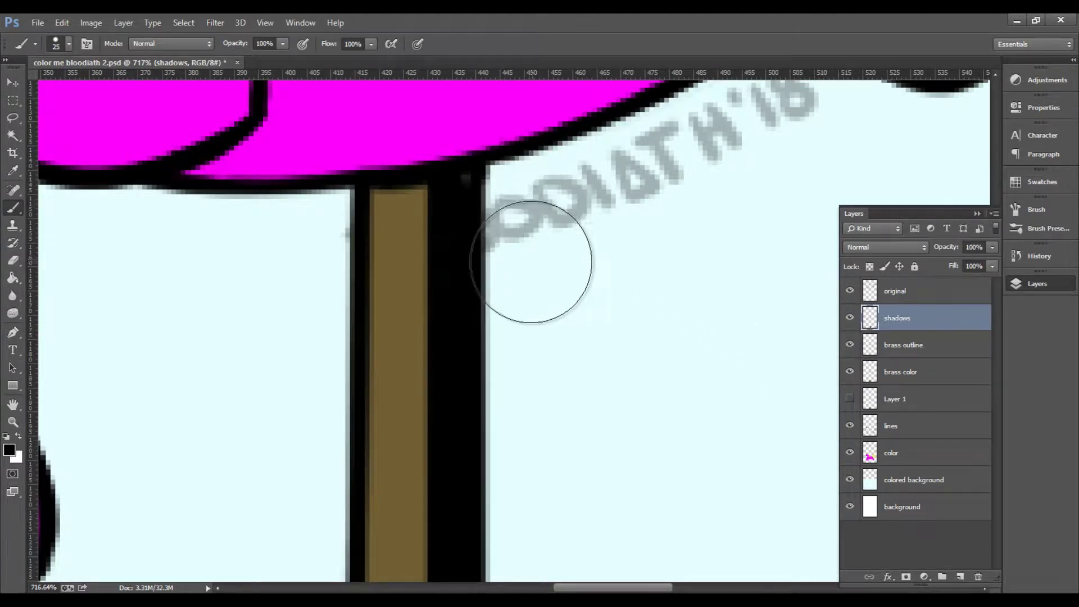
key(bracketleft)
key(bracketleft)
key(bracketleft)
key(bracketleft)
key(bracketleft)
key(bracketleft)
key(bracketleft)
key(bracketleft)
key(bracketleft)
key(bracketleft)
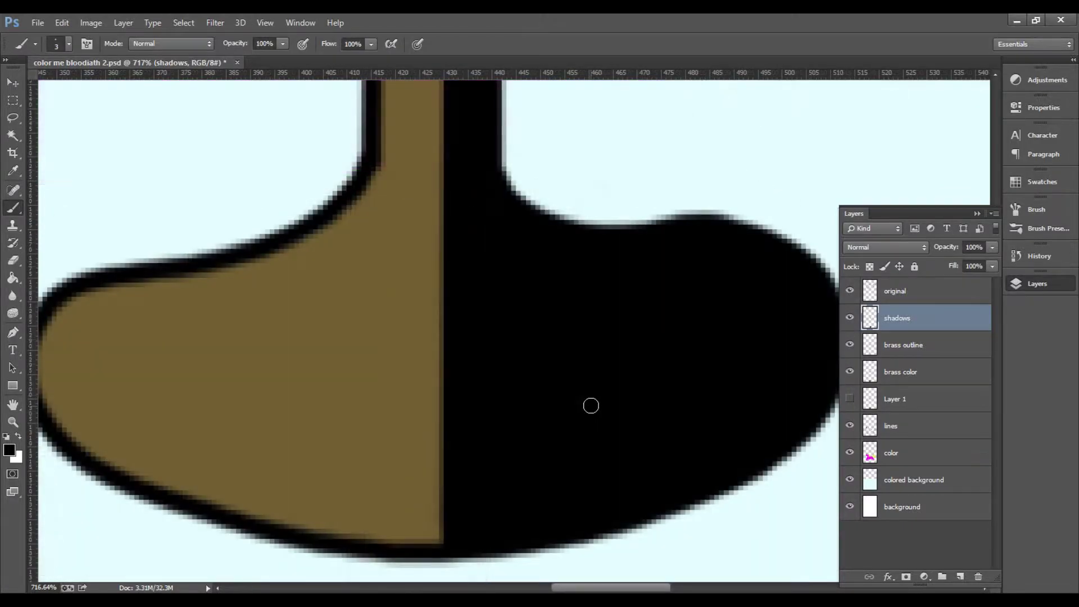
- Reshape the base's black shadow with a curved inner edge using the 15-pixel brush, and save the document
key(ctrl+0)
drag(518, 385, 588, 402)
drag(520, 257, 574, 297)
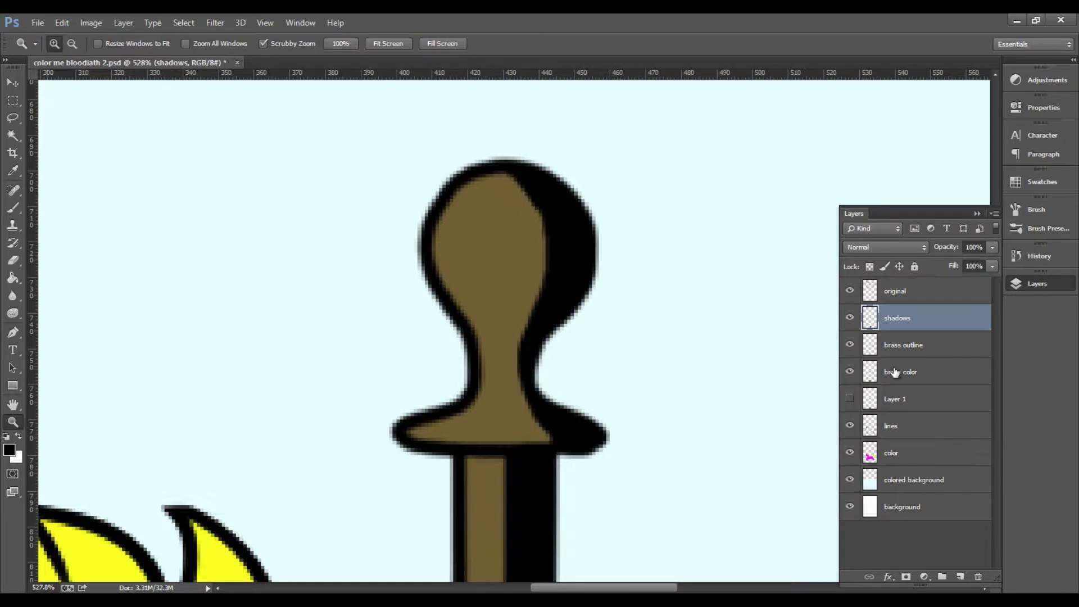
key(b)
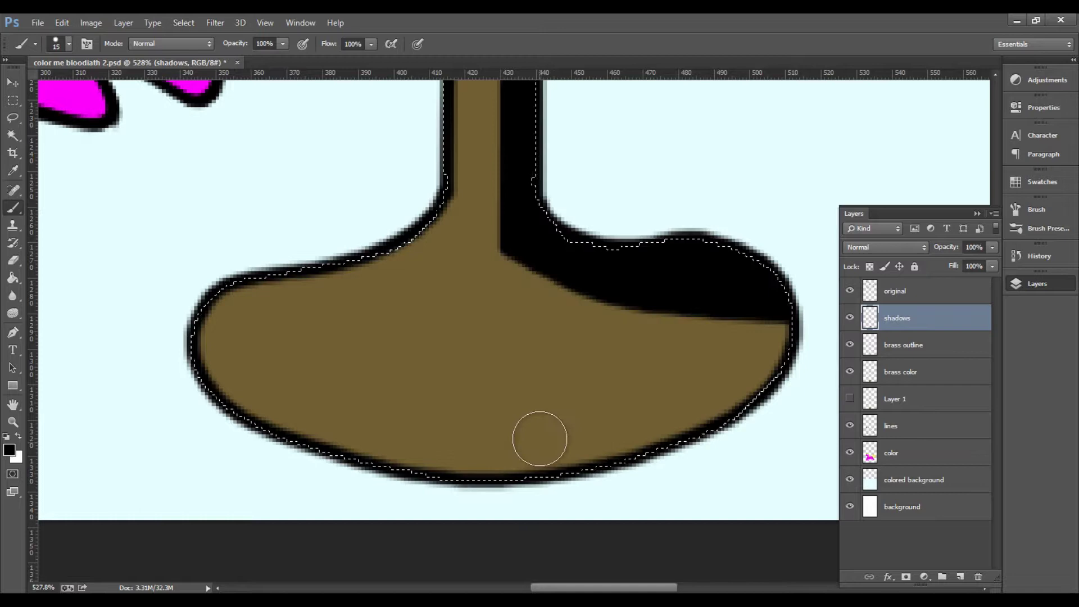
drag(526, 249, 573, 313)
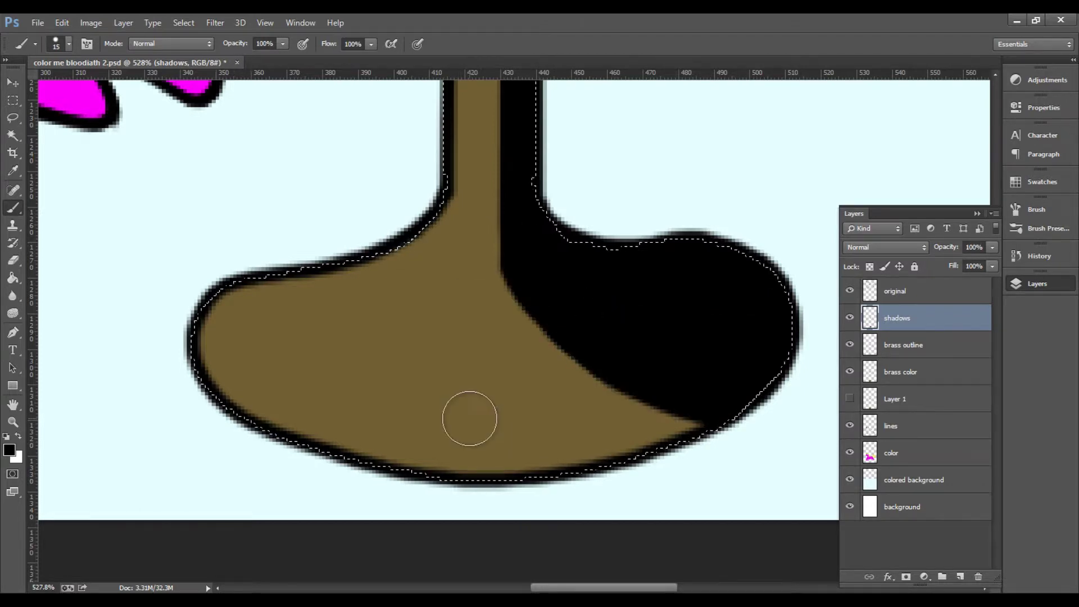
key(ctrl+s)
- Set the shadows layer's opacity to 60%, clear the selection and save the document
key(ctrl+minus)
key(ctrl+minus)
key(ctrl+minus)
key(ctrl+minus)
key(ctrl+minus)
key(ctrl+minus)
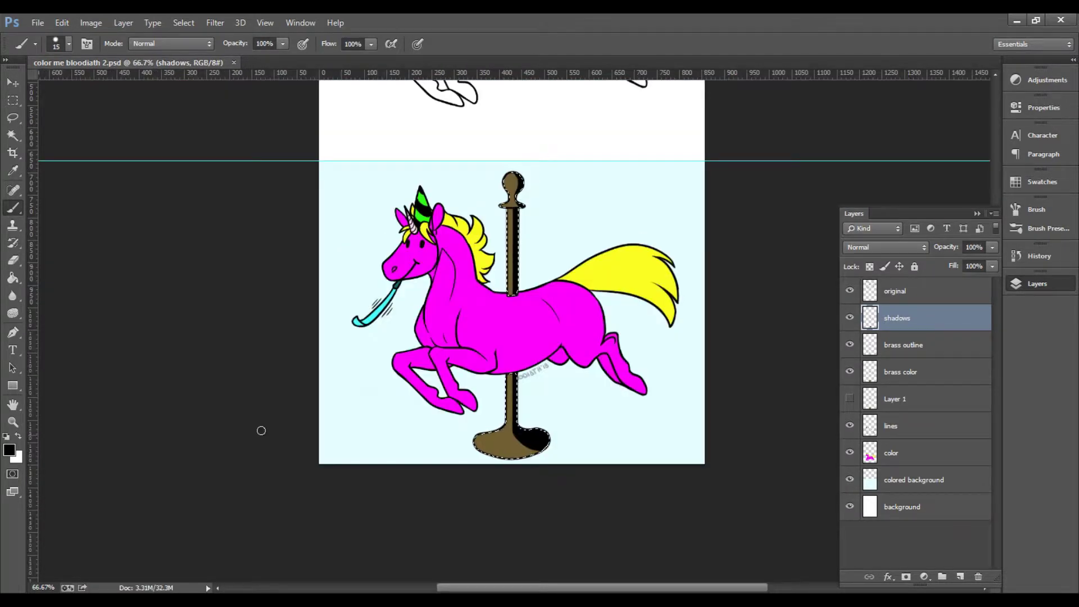
key(z)
drag(521, 443, 581, 352)
double_click(13, 422)
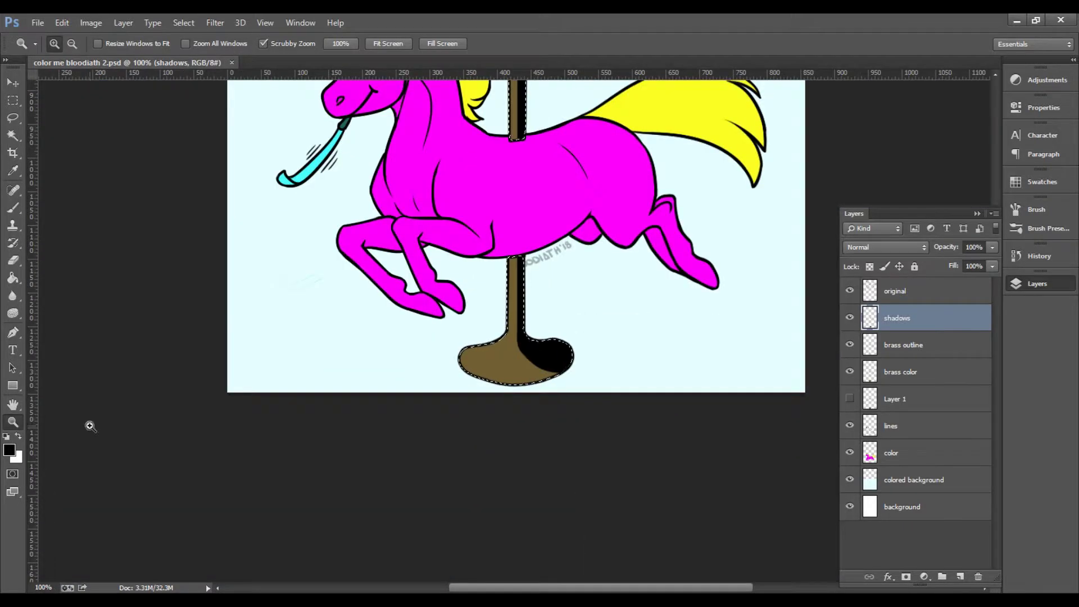
double_click(974, 247)
text(60)
key(Return)
scroll(747, 414, up, 5)
key(ctrl+d)
key(ctrl+s)
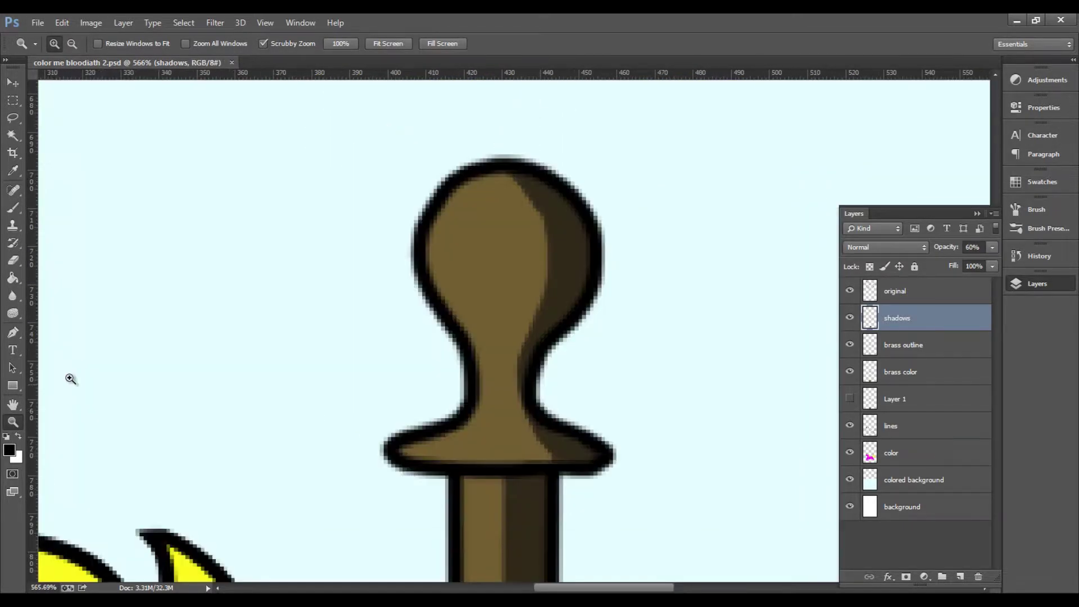
key(b)
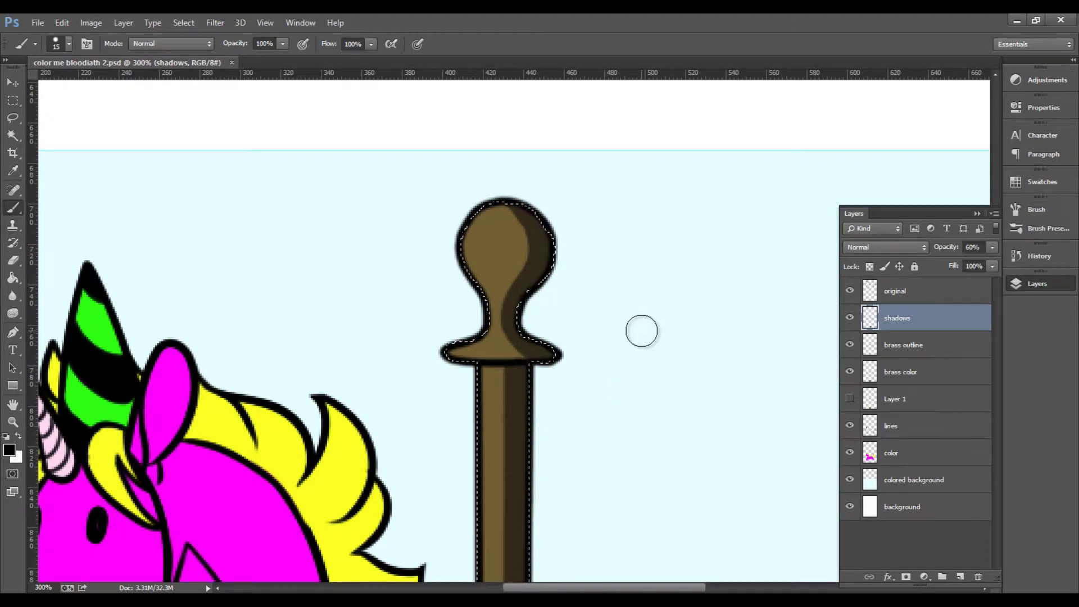
key(ctrl+d)
key(ctrl+minus)
key(ctrl+minus)
key(ctrl+minus)
key(ctrl+minus)
key(ctrl+plus)
key(ctrl+plus)
click(266, 22)
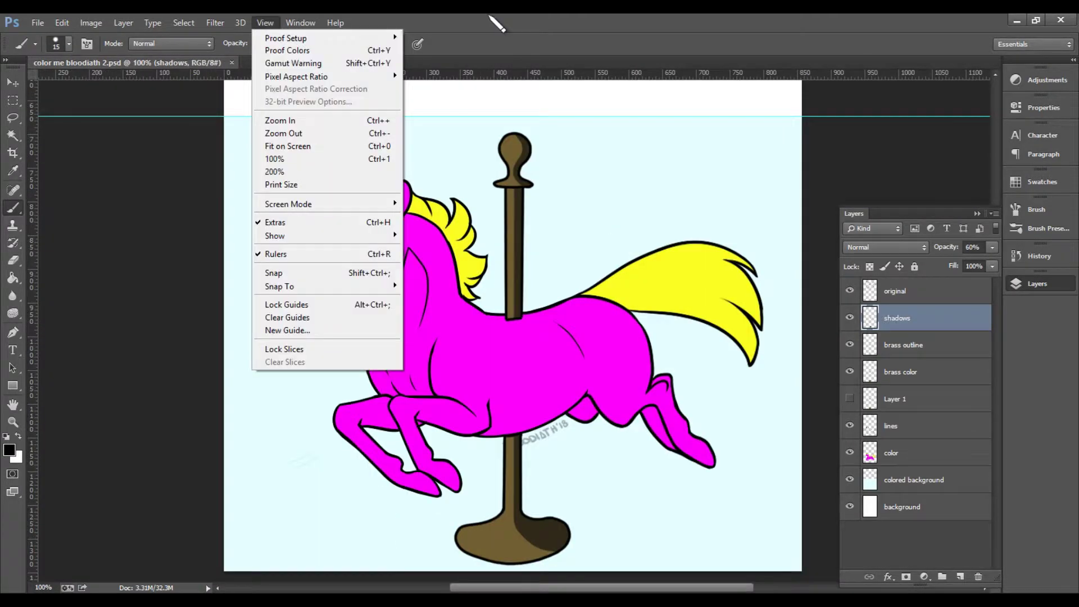
key(Escape)
- Create a layer named "shadows 2 (merge later)" above the shadows layer and paint the whole unicorn silhouette black on it
key(ctrl+alt+shift+n)
double_click(896, 318)
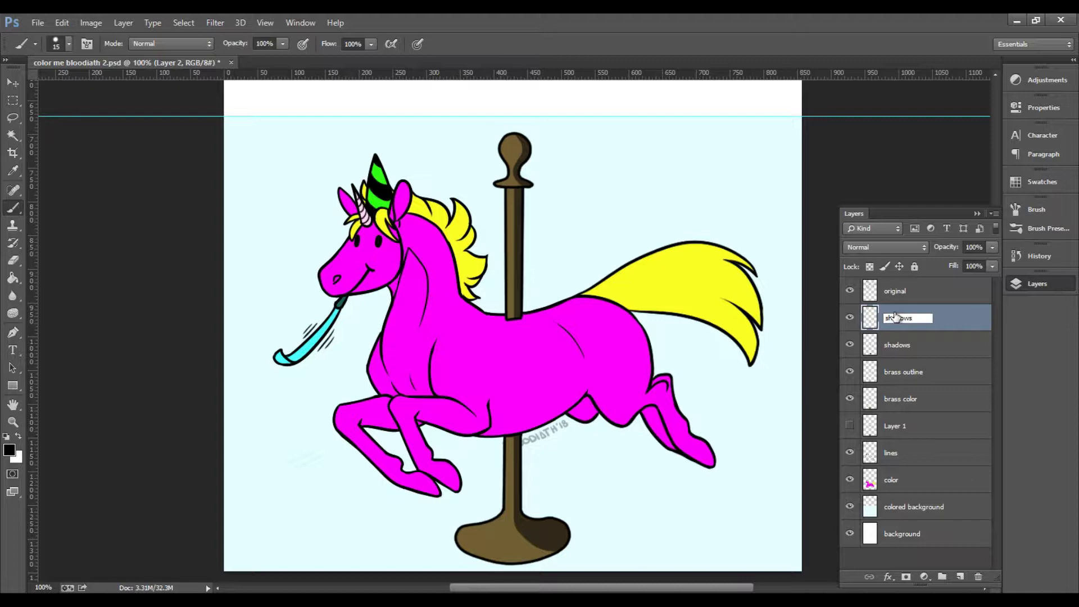
text(shadows 2 (merge later))
key(Return)
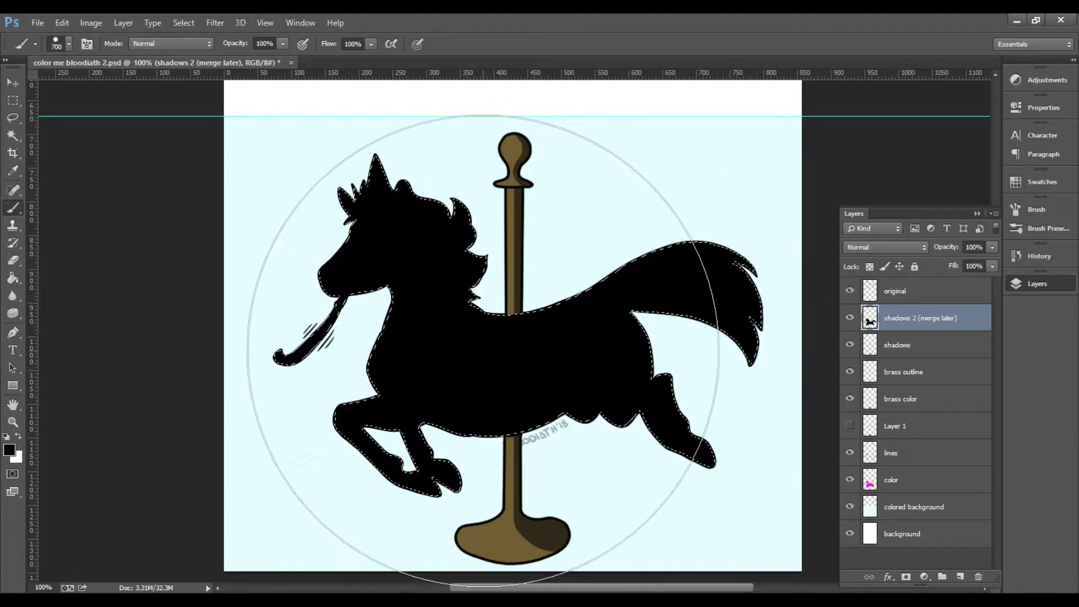
- Clear the selection, add a layer mask to the "shadows 2 (merge later)" layer and set its opacity to 60%
key(ctrl+d)
key(z)
click(906, 576)
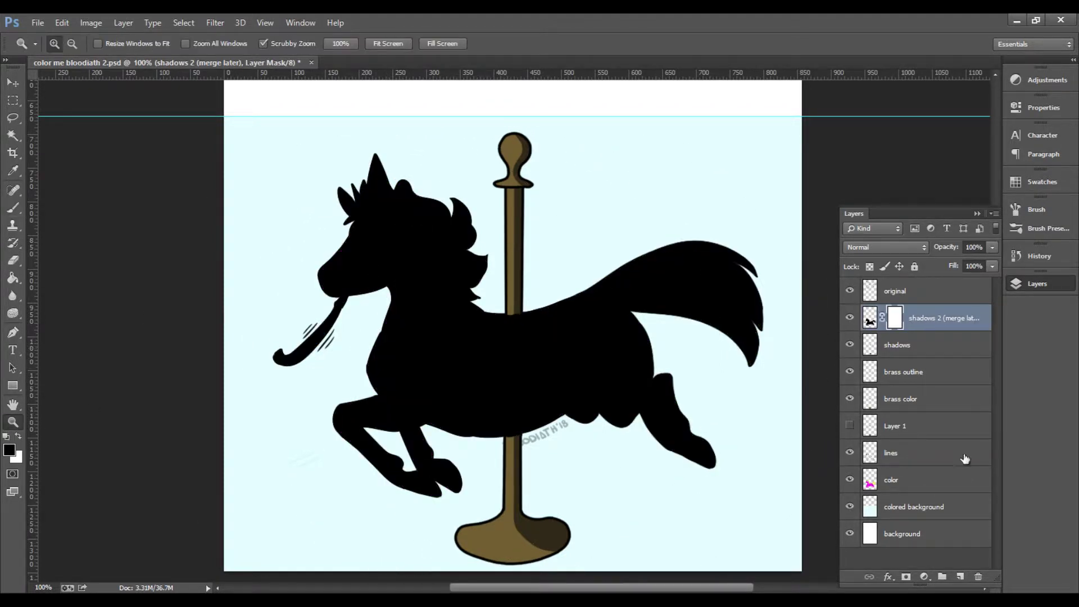
key(6)
- Mask the shadow off the unicorn's face, forelock, party hat, chest, front body and upper legs with large black brush dabs
key(b)
key(bracketleft)
key(bracketleft)
key(bracketleft)
key(bracketleft)
key(bracketleft)
key(bracketleft)
key(bracketleft)
key(bracketleft)
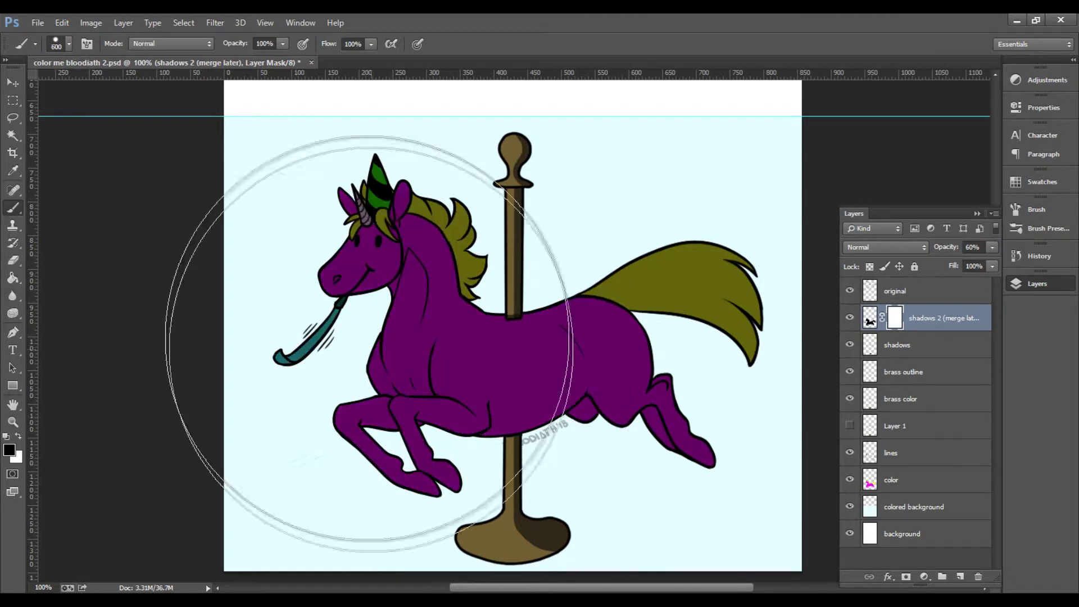
click(269, 372)
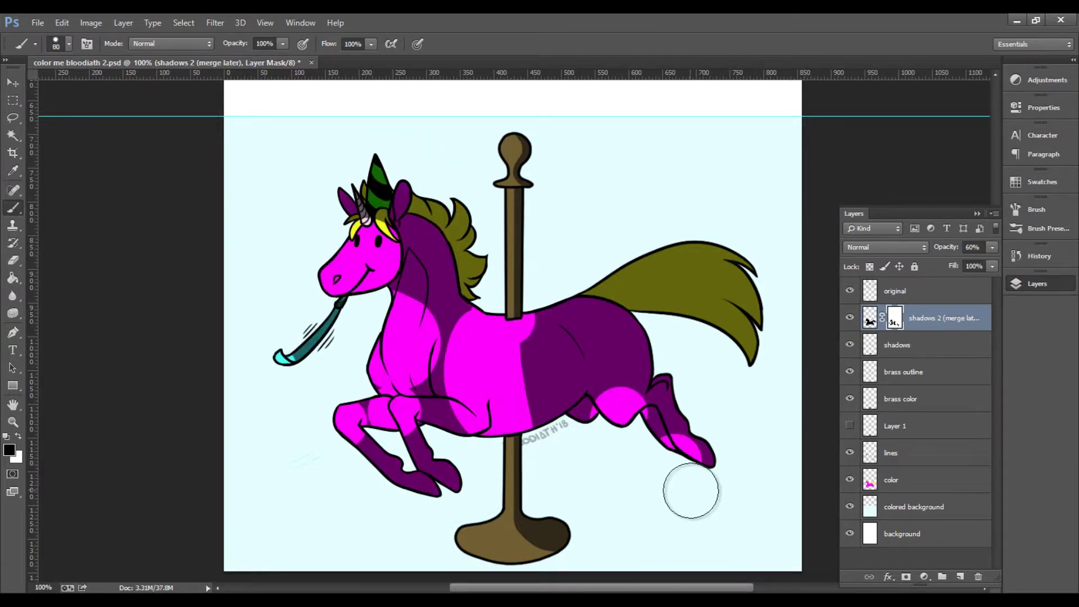
click(408, 288)
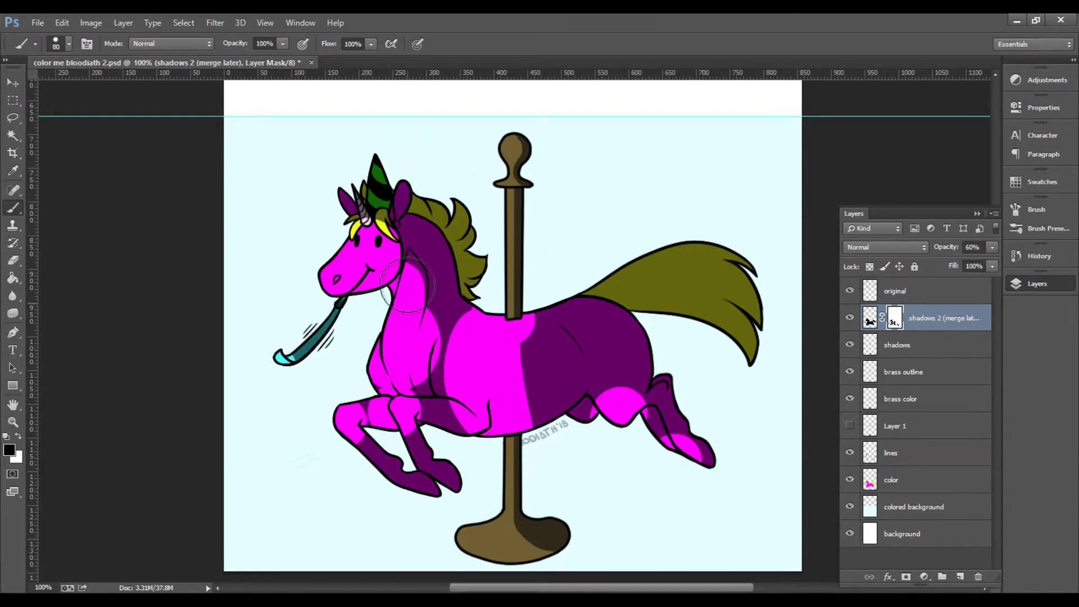
drag(389, 200, 368, 197)
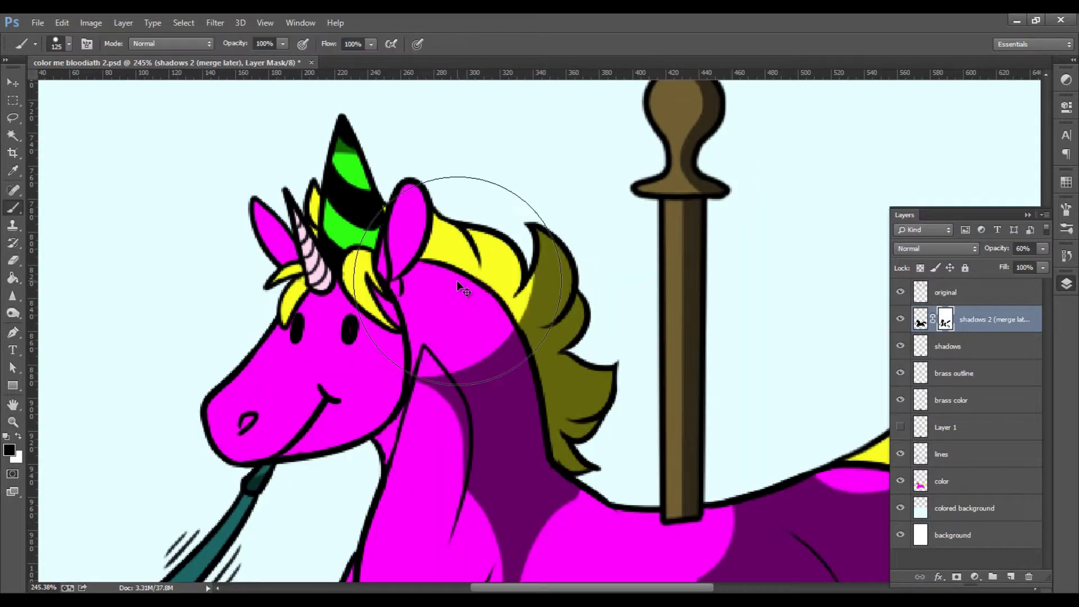
- Undo the large stroke over the neck and mane, and refine the shadow edge along the neck fold with a 10-pixel brush
key(ctrl+z)
key(bracketleft)
key(bracketleft)
key(bracketleft)
key(bracketleft)
key(bracketleft)
key(bracketleft)
key(bracketleft)
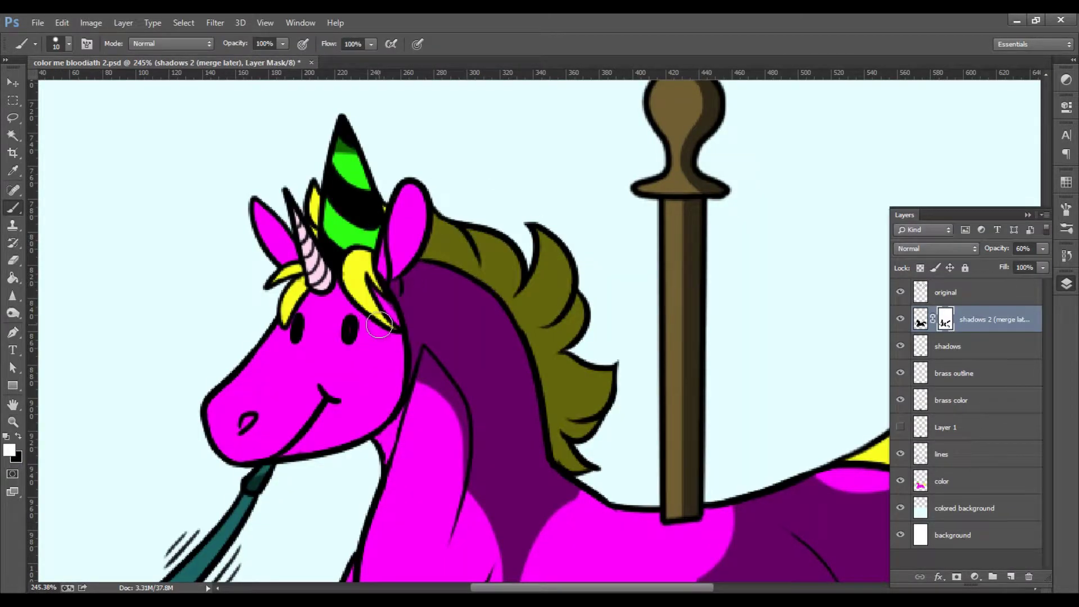
key(x)
mouse_move(489, 445)
mouse_down()
mouse_move(452, 366)
mouse_move(425, 397)
mouse_up()
key(x)
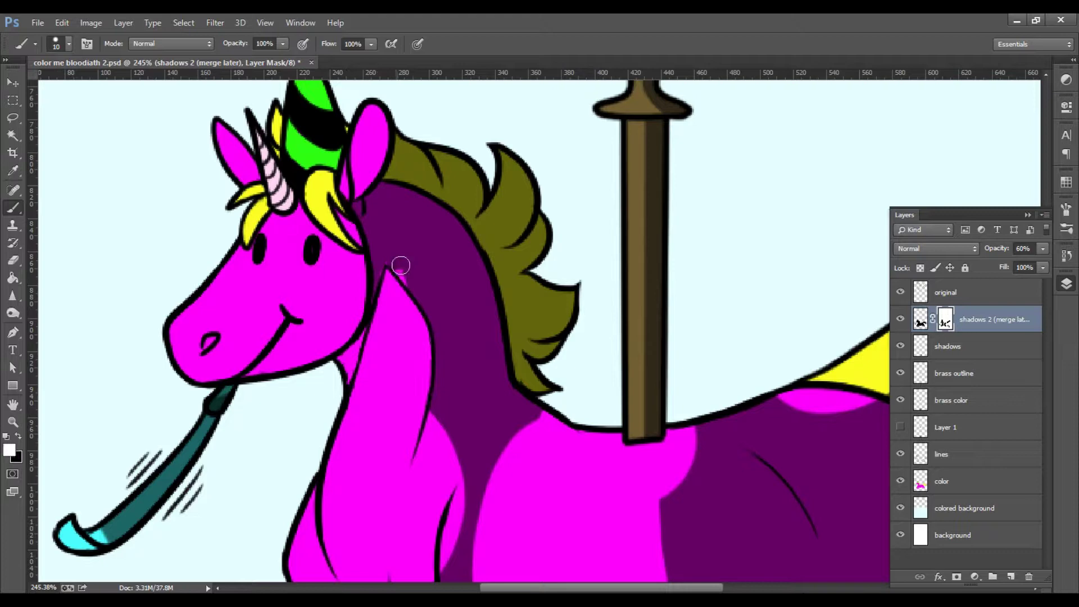
- Paint a small shadow below the mouth line and trim the neck shadow to a diagonal edge under the mane
mouse_move(295, 333)
mouse_down()
mouse_move(272, 401)
mouse_move(317, 336)
mouse_move(262, 379)
mouse_up()
key(x)
key(ctrl+z)
key(ctrl+z)
key(x)
key(x)
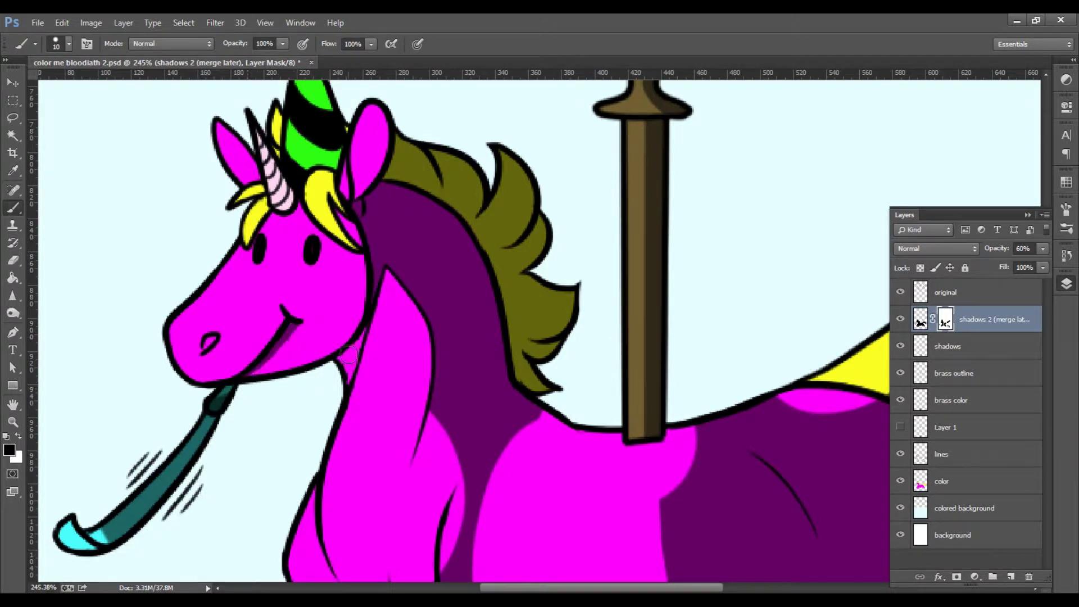
key(x)
mouse_move(440, 412)
mouse_down()
mouse_move(315, 281)
mouse_move(322, 327)
mouse_up()
key(x)
mouse_move(424, 335)
mouse_down()
mouse_move(358, 400)
mouse_move(362, 352)
mouse_up()
key(x)
mouse_move(310, 229)
mouse_down()
mouse_move(331, 247)
mouse_move(320, 251)
mouse_up()
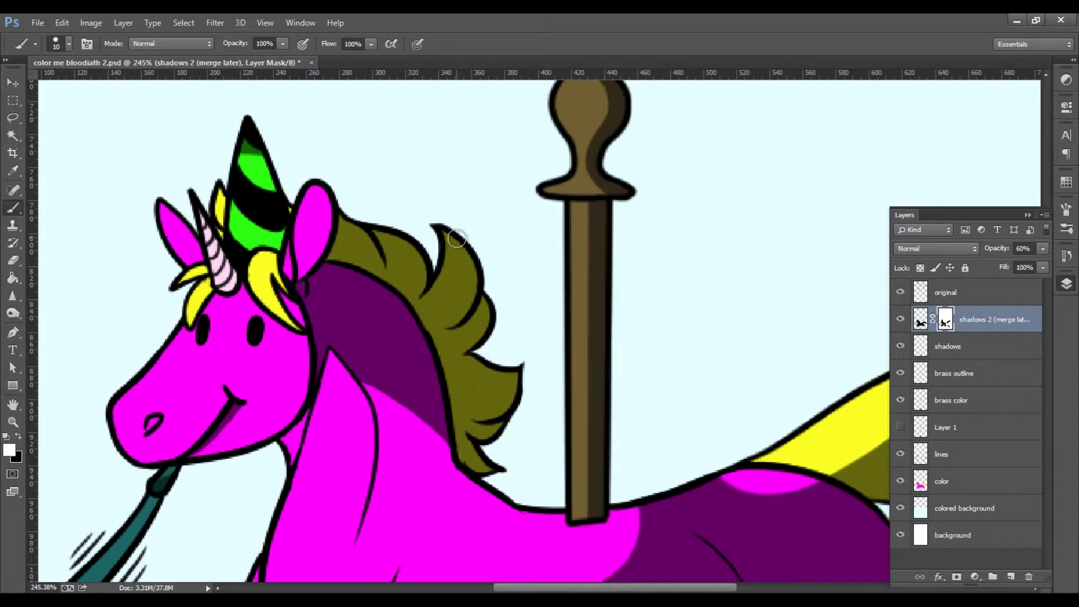
- Mask the shadow off the outer parts of the mane tufts to leave bright yellow highlights
mouse_move(460, 229)
mouse_down()
mouse_move(485, 309)
mouse_move(511, 335)
mouse_move(462, 318)
mouse_up()
key(x)
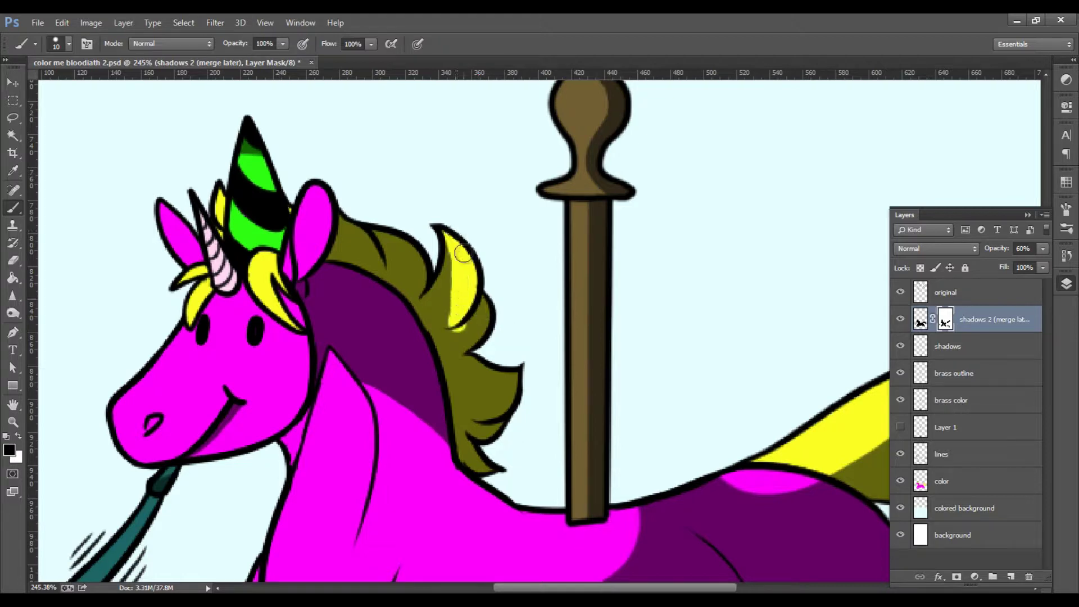
key(x)
key(x)
mouse_move(451, 253)
mouse_down()
mouse_move(448, 325)
mouse_move(492, 247)
mouse_up()
key(x)
key(x)
drag(499, 285, 466, 331)
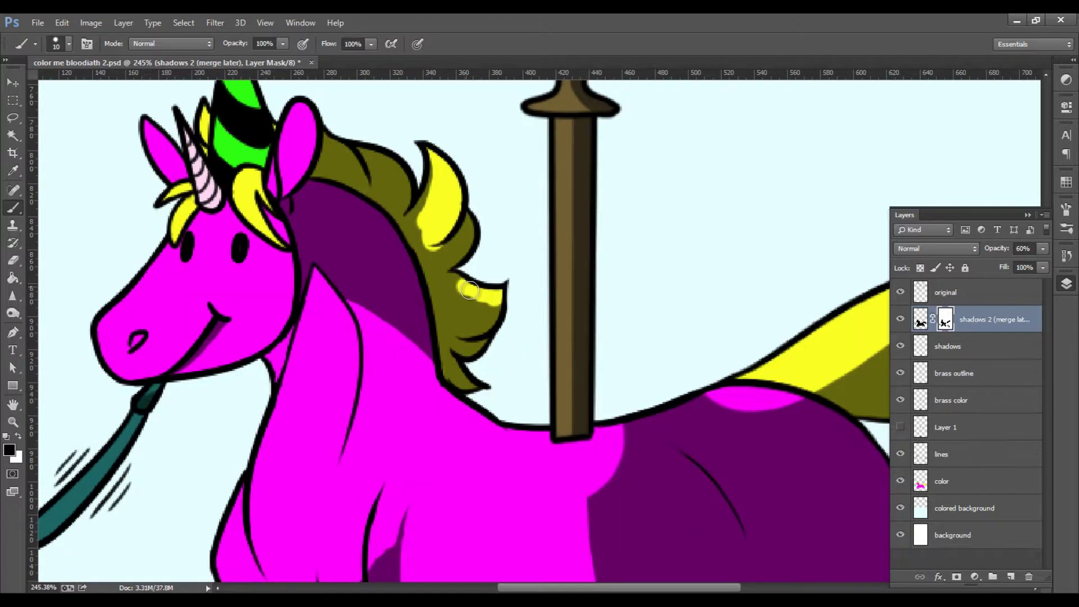
- Remove the leftover shadow patch behind the unicorn's front shoulder on the layer mask
mouse_move(603, 462)
mouse_down()
mouse_move(513, 258)
mouse_move(547, 276)
mouse_up()
drag(338, 365, 270, 424)
drag(537, 312, 548, 217)
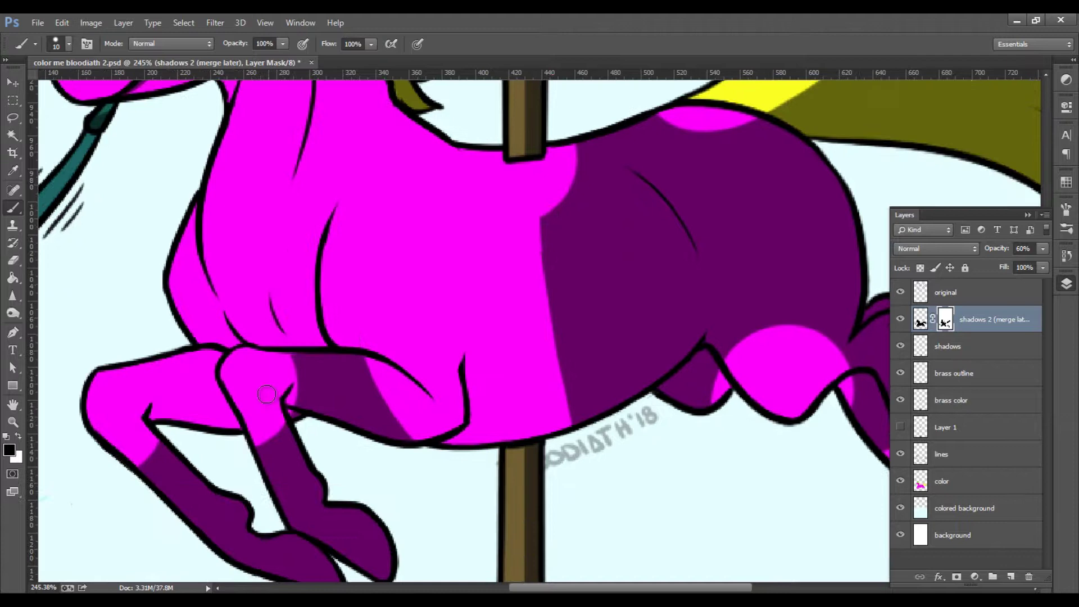
- Paint over the stray light-blue strokes near the front legs on the colored background layer and save the document
drag(268, 395, 466, 289)
click(983, 293)
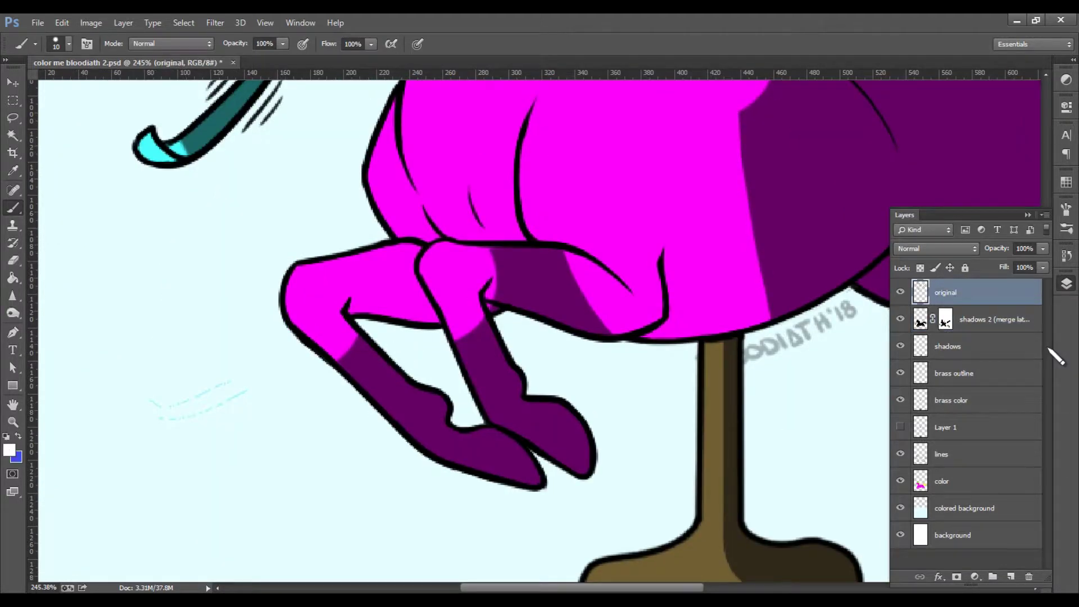
click(967, 507)
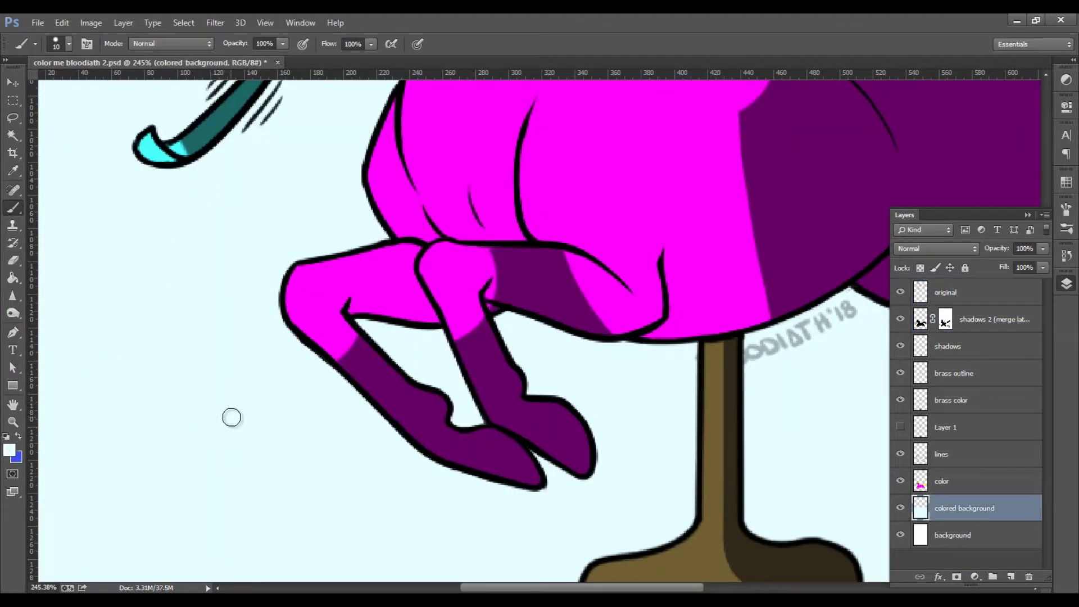
key(ctrl+s)
- On the shadows 2 layer mask, extend the shadow over the front elbow and above it, and round off its edge near the knee
drag(825, 162, 578, 347)
click(945, 319)
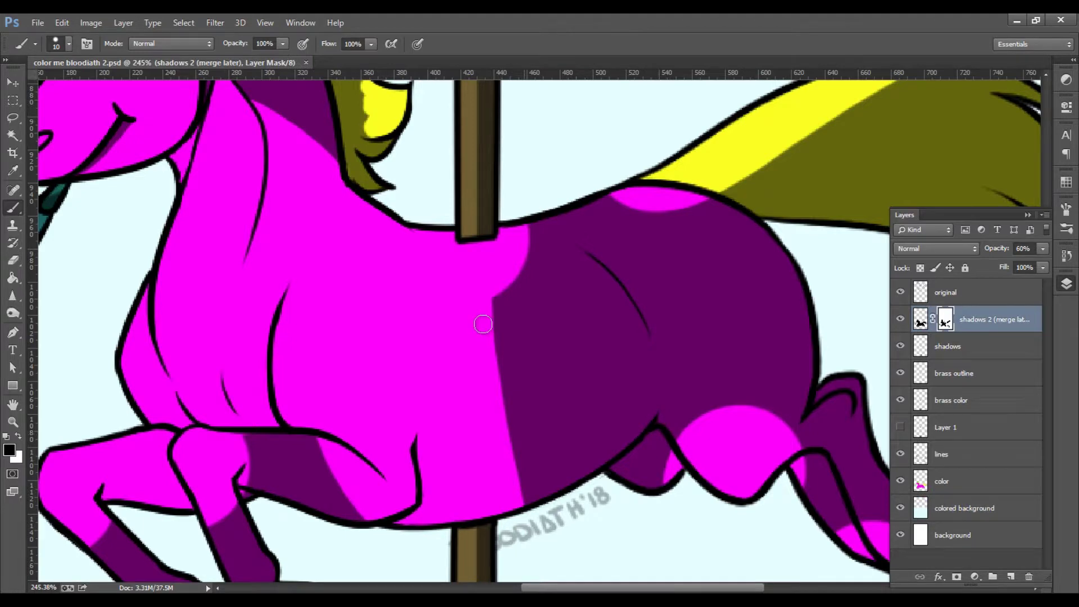
key(x)
mouse_move(374, 256)
mouse_down()
mouse_move(331, 427)
mouse_move(426, 272)
mouse_move(358, 330)
mouse_move(375, 352)
mouse_move(385, 321)
mouse_up()
key(x)
key(x)
key(x)
drag(376, 353, 446, 235)
drag(352, 368, 349, 322)
scroll(349, 321, up, 1)
scroll(349, 321, left, 2)
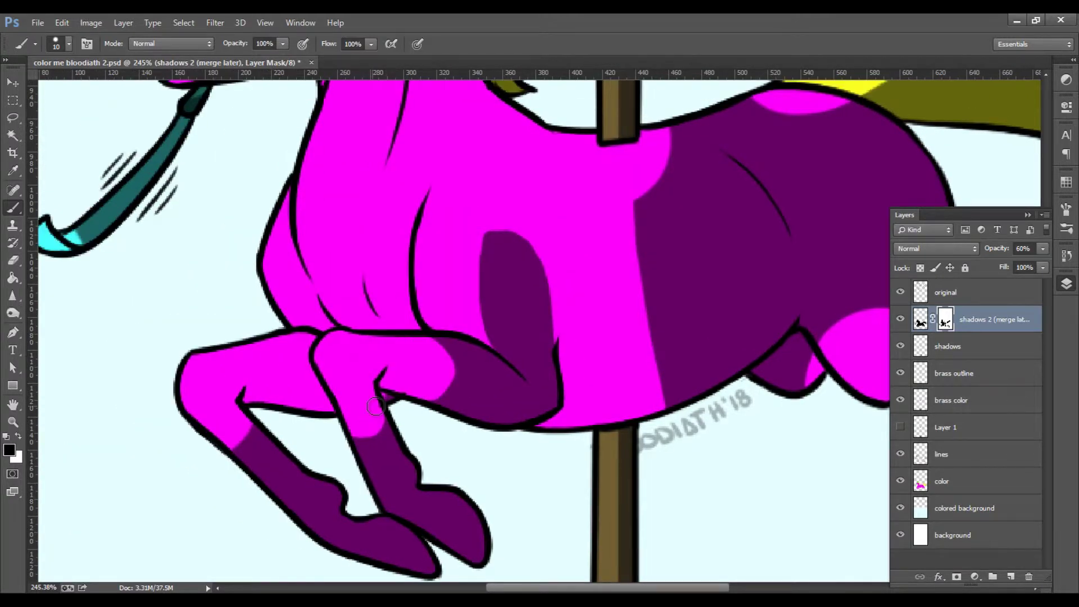
- Mask out the shadow patch above the front elbow and trim the near foreleg's shadow to its back edge
scroll(375, 406, right, 3)
scroll(376, 405, up, 2)
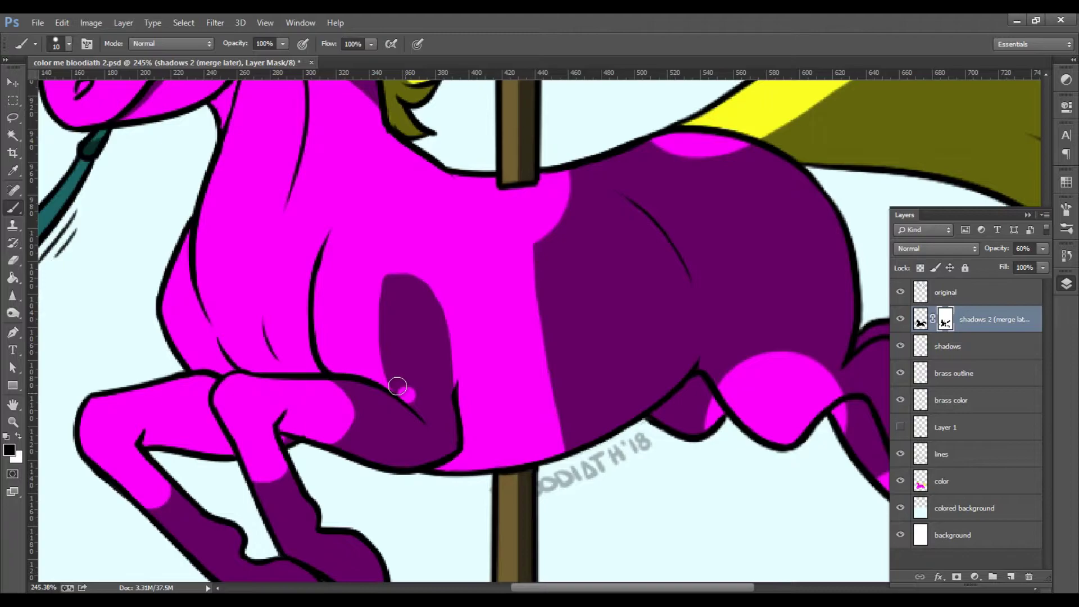
scroll(397, 386, down, 3)
drag(240, 366, 348, 478)
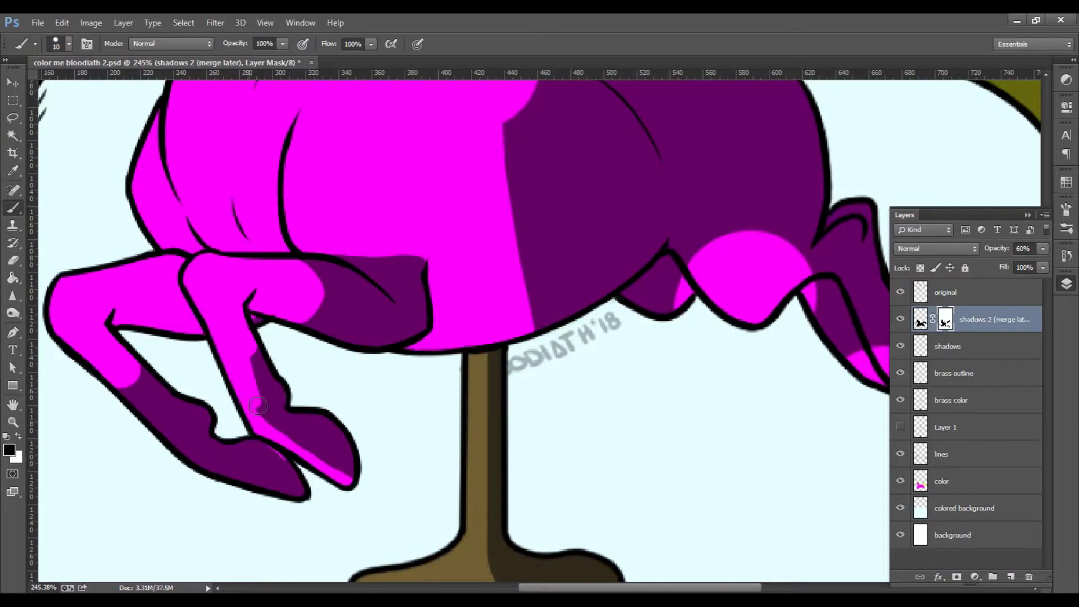
drag(257, 406, 351, 471)
key(x)
mouse_move(259, 330)
mouse_down()
mouse_move(251, 317)
mouse_move(365, 466)
mouse_move(261, 322)
mouse_up()
- Trim the far foreleg's shadow to a strip along its back edge
key(x)
drag(125, 378, 292, 475)
key(x)
mouse_move(117, 334)
mouse_down()
mouse_move(131, 365)
mouse_move(120, 335)
mouse_move(122, 346)
mouse_up()
key(x)
- Round off the shadow at the front elbow and clear its spill onto the belly
mouse_move(427, 360)
mouse_down()
mouse_move(424, 493)
mouse_move(214, 513)
mouse_move(285, 435)
mouse_move(253, 358)
mouse_move(278, 344)
mouse_up()
key(x)
key(x)
key(x)
drag(243, 379, 275, 422)
key(x)
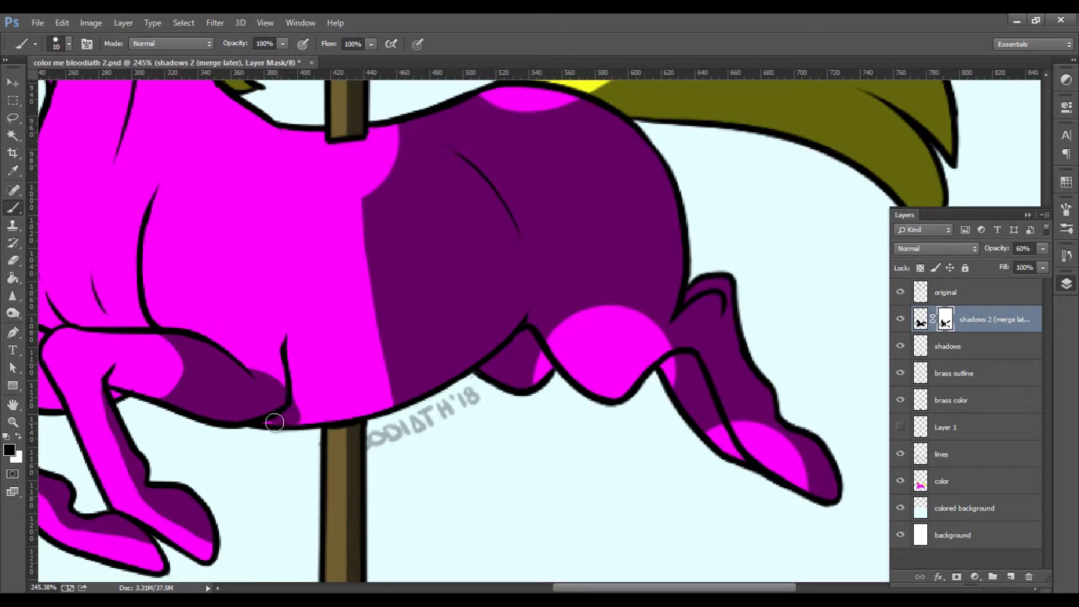
- Mask the shadow off the upper tail and the tail tips with a 30 px brush
drag(647, 106, 470, 376)
key(bracketright)
key(bracketright)
key(x)
key(x)
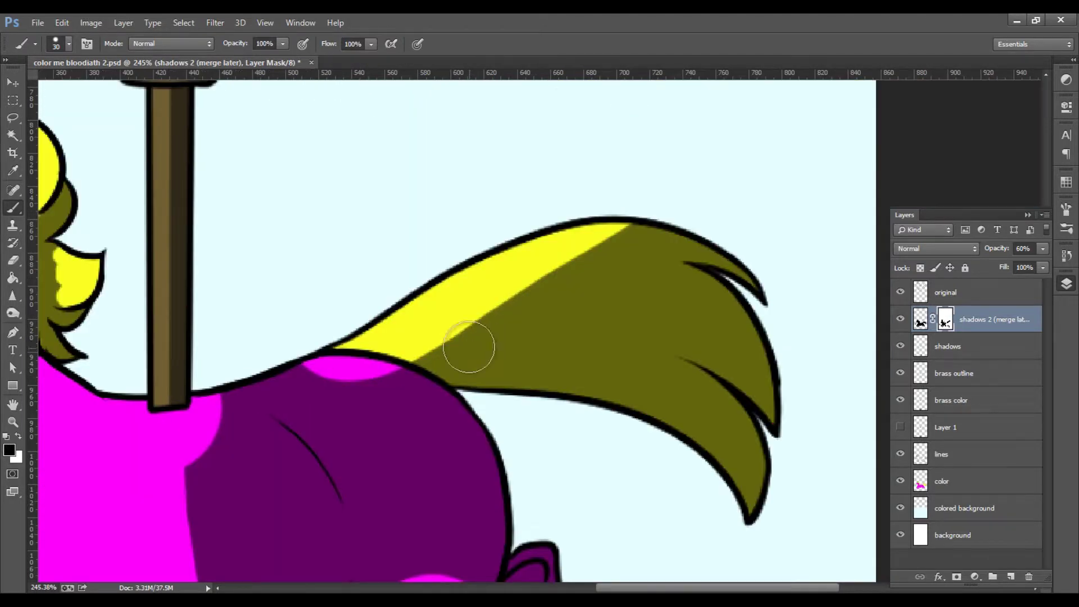
mouse_move(780, 334)
mouse_down()
mouse_move(403, 326)
mouse_move(773, 385)
mouse_up()
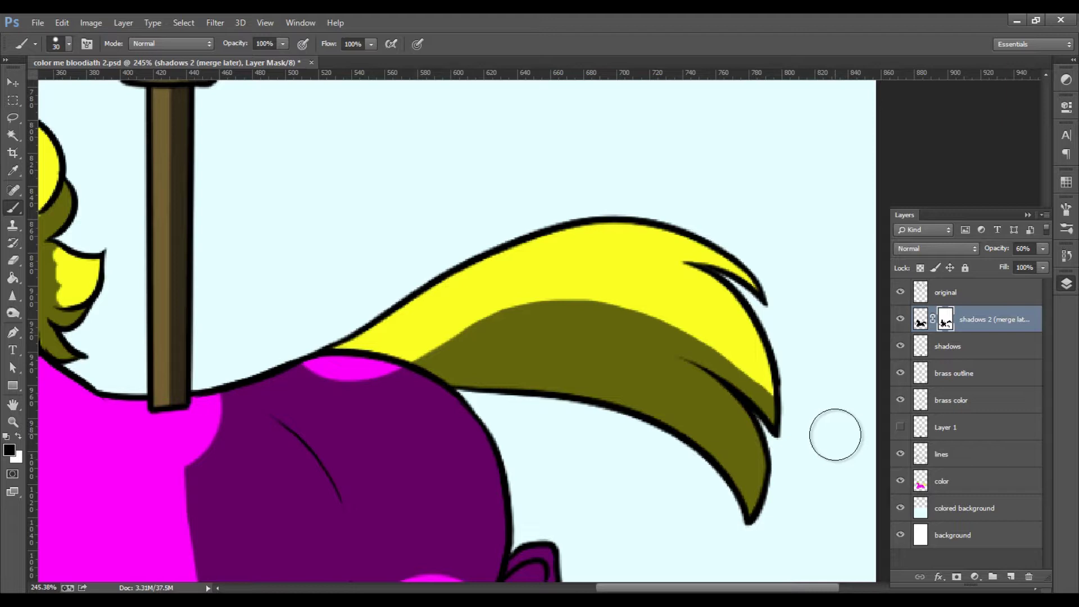
drag(760, 455, 788, 406)
- Smooth the tail shadow's upper edge and restore the shadow along the lower lock, leaving only its tip bright yellow
key(bracketleft)
key(bracketleft)
key(bracketleft)
key(bracketleft)
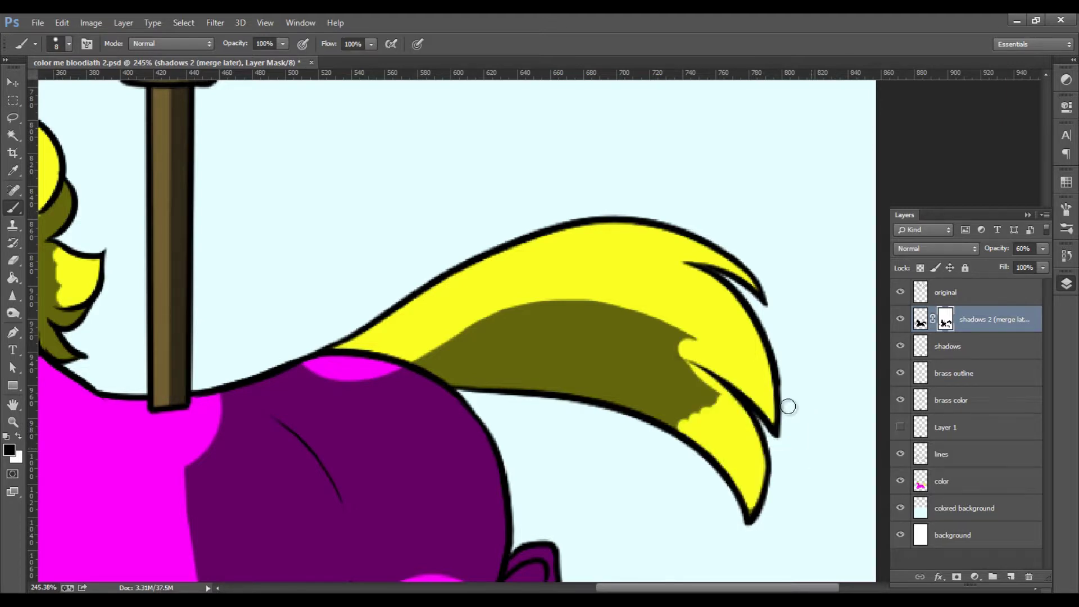
key(bracketright)
key(bracketright)
key(bracketright)
mouse_move(683, 342)
mouse_down()
mouse_move(484, 321)
mouse_move(461, 338)
mouse_move(557, 324)
mouse_up()
key(x)
drag(441, 370, 463, 363)
drag(748, 512, 783, 380)
key(x)
drag(562, 348, 682, 334)
- Curve the body shadow's front edge from the pole to the belly and mask a bright band down the haunch
drag(507, 263, 568, 478)
drag(548, 267, 591, 483)
key(ctrl+z)
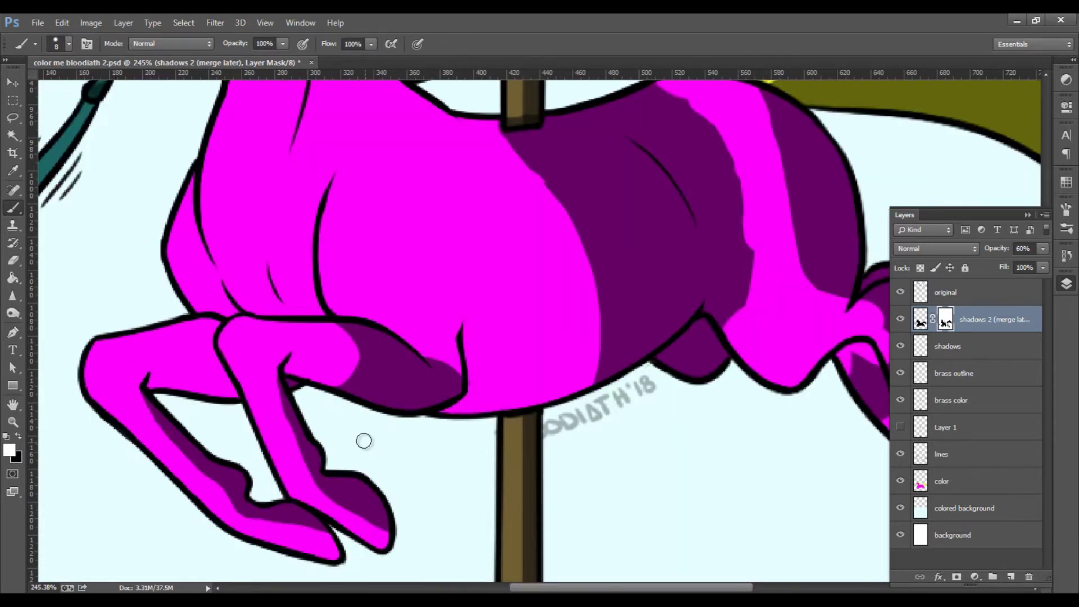
key(x)
scroll(179, 397, right, 8)
scroll(178, 397, up, 3)
key(c)
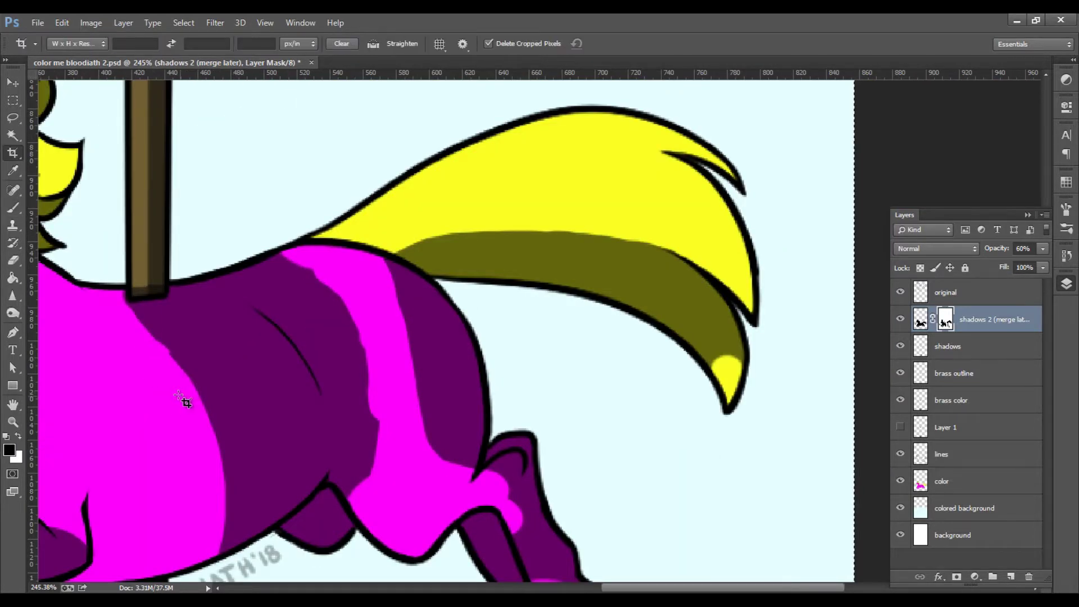
key(b)
drag(289, 241, 423, 520)
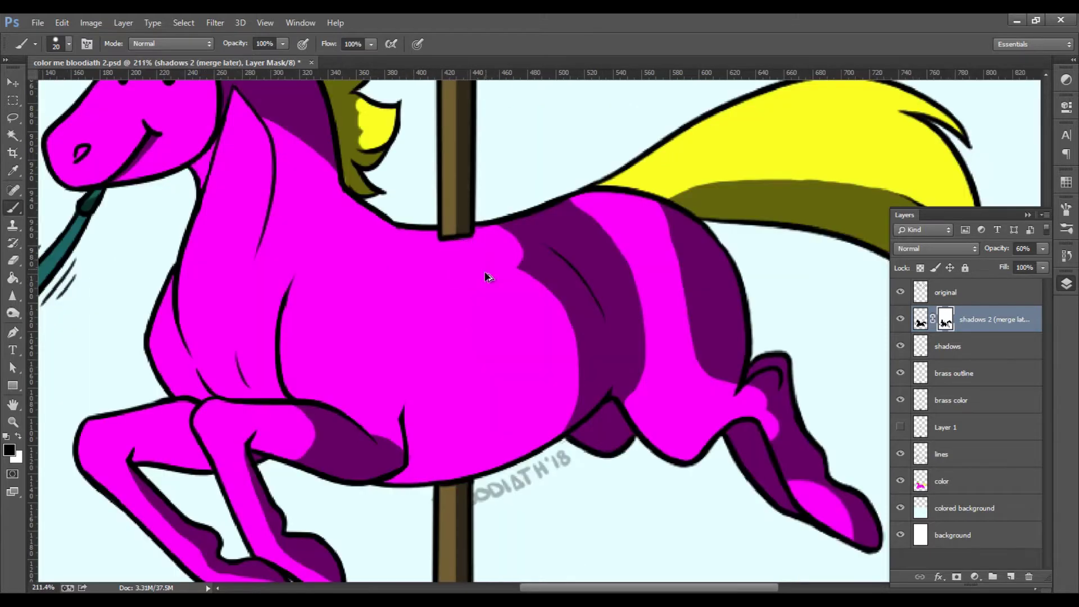
- Undo the stray stroke beside the pole and narrow the flank shadow to a thin crescent along the flank line
key(ctrl+z)
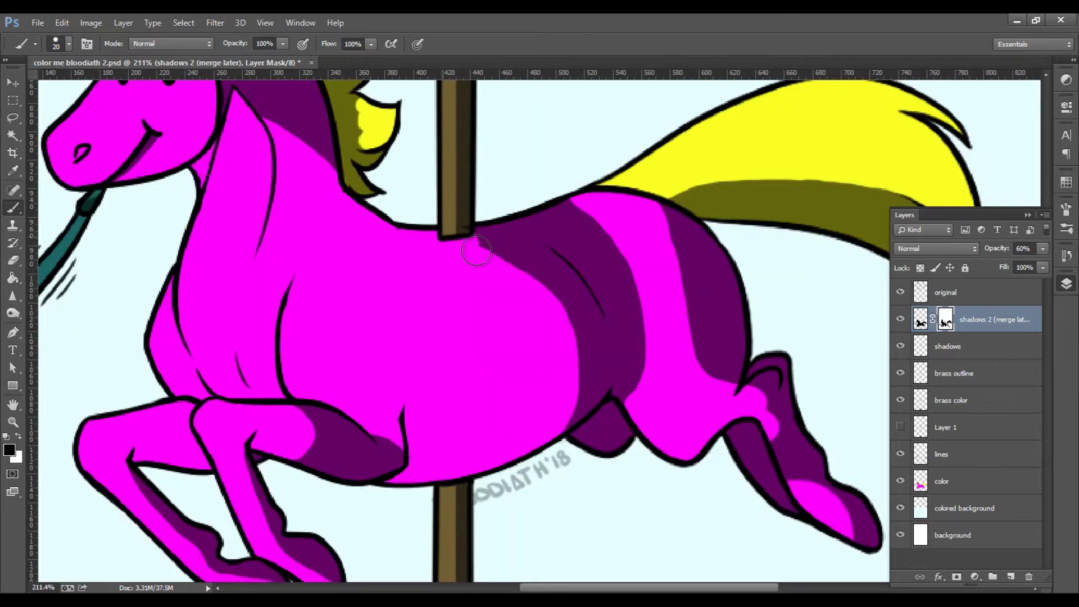
drag(476, 250, 607, 415)
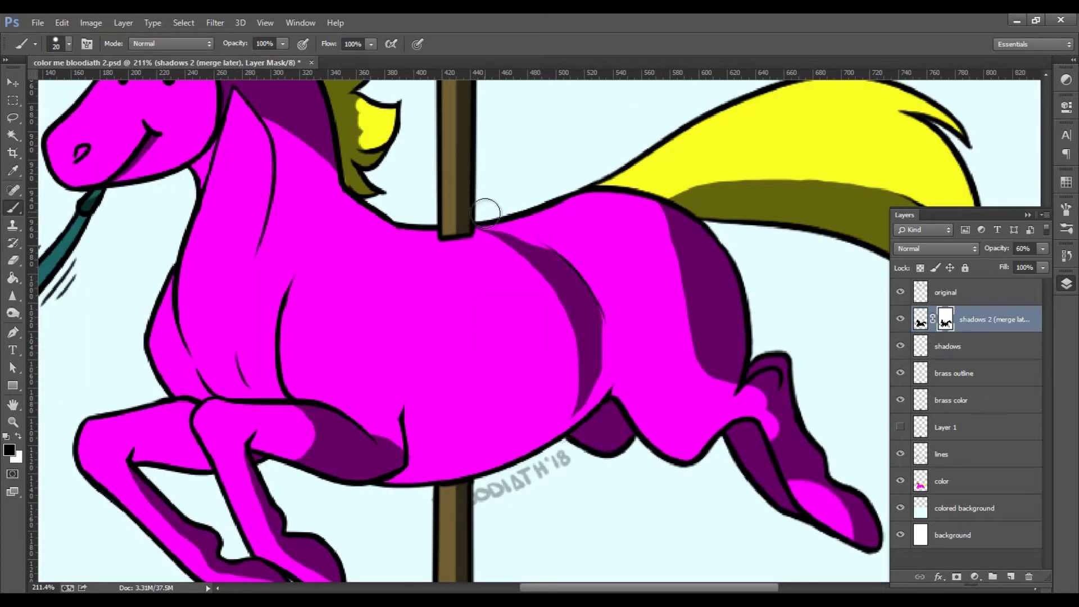
key(x)
mouse_move(583, 309)
mouse_down()
mouse_move(590, 351)
mouse_move(566, 421)
mouse_up()
key(x)
drag(567, 419, 574, 356)
- Trim the near hind leg's shadow to leave a bright stripe along its front edge and save the document
mouse_move(785, 420)
mouse_down()
mouse_move(483, 383)
mouse_move(498, 456)
mouse_move(573, 505)
mouse_up()
key(x)
key(x)
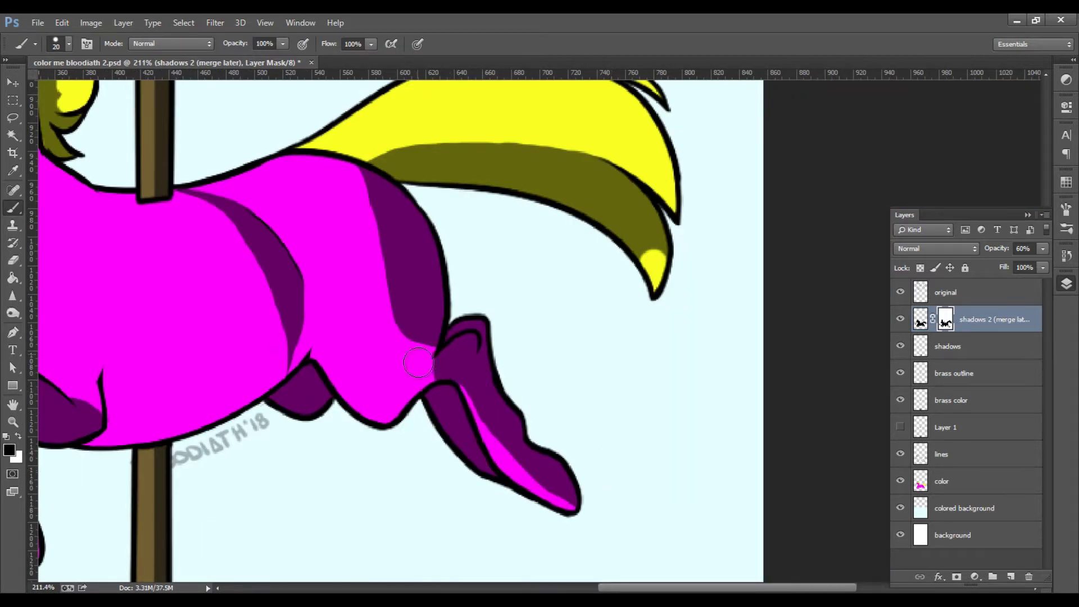
key(ctrl+s)
key(ctrl+0)
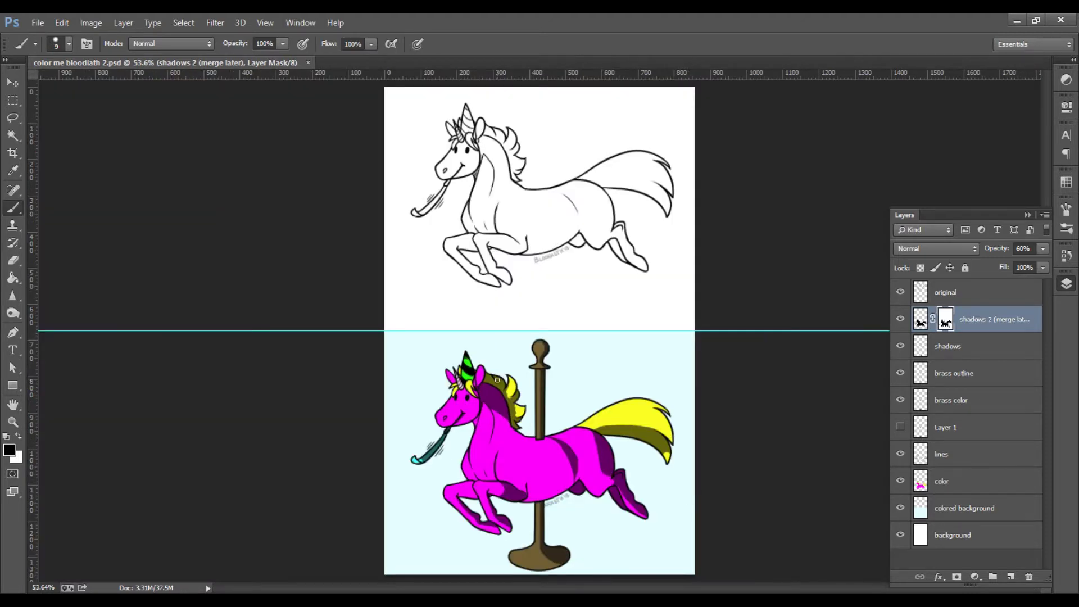
right_click(946, 319)
click(978, 381)
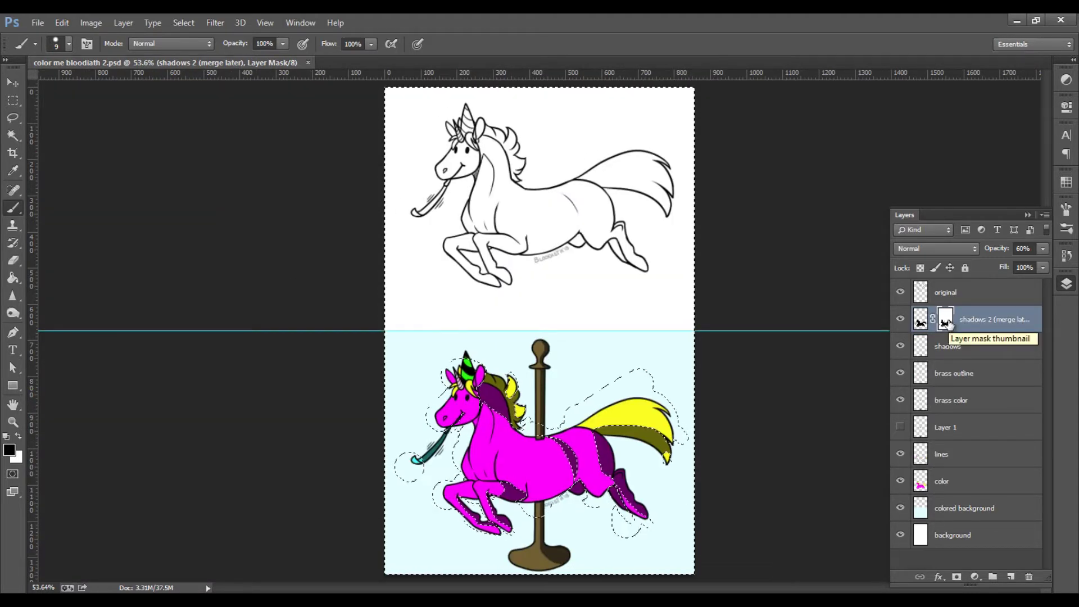
key(ctrl+d)
- Inspect the shadows at 100% layer opacity and restore the shadows 2 layer's opacity to 60%
drag(997, 248, 1068, 284)
key(z)
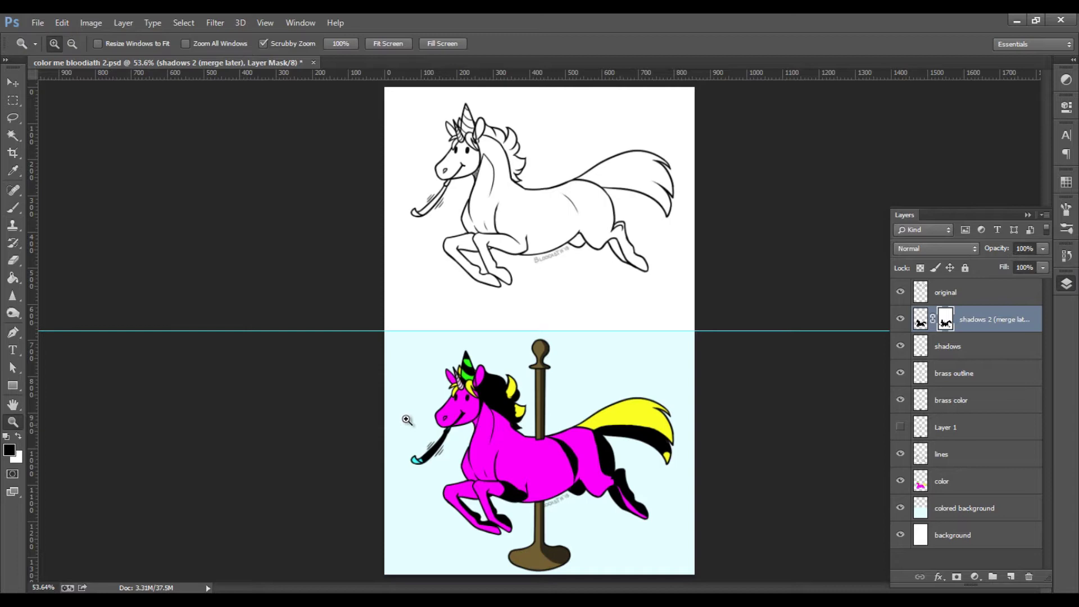
drag(419, 437, 579, 448)
click(1033, 248)
text(60)
key(Return)
- Paint the shadow over the mouthpiece of the party blower on the layer mask
drag(806, 352, 715, 303)
key(b)
key(x)
drag(497, 341, 479, 363)
key(x)
key(i)
click(920, 320)
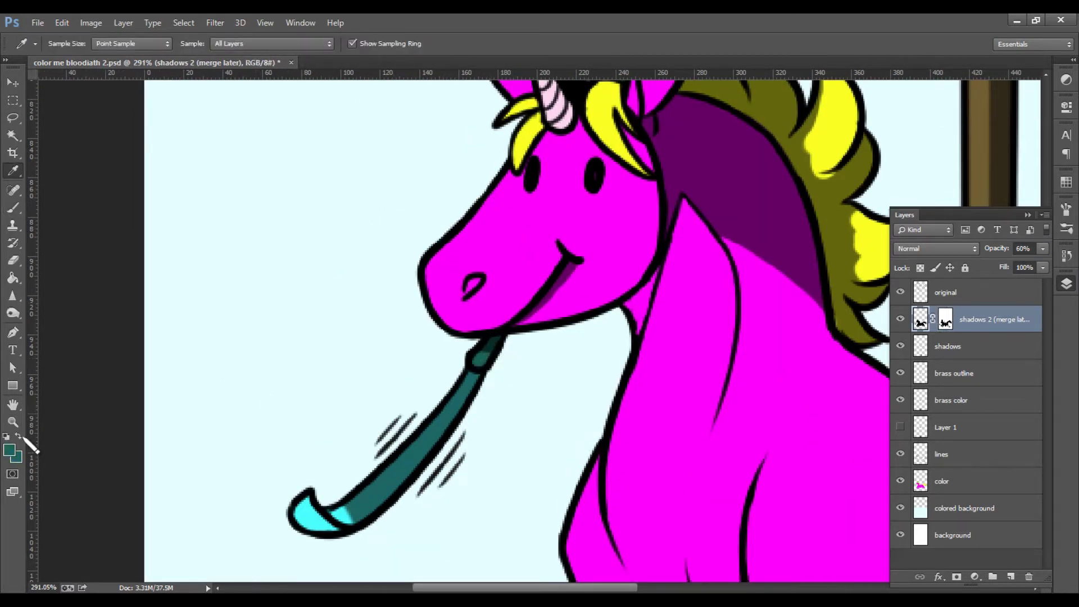
click(945, 319)
click(14, 208)
key(x)
key(z)
key(b)
key(x)
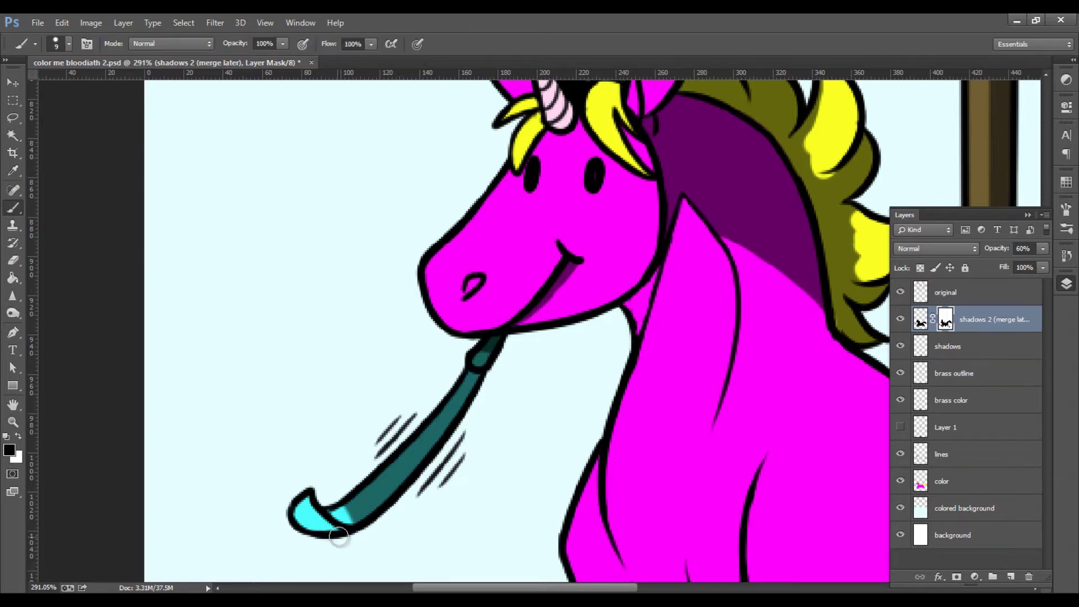
- Paint a shadow along the inner edge and base of the near ear on the layer mask
key(x)
key(x)
drag(549, 277, 482, 403)
key(x)
key(x)
drag(613, 175, 495, 268)
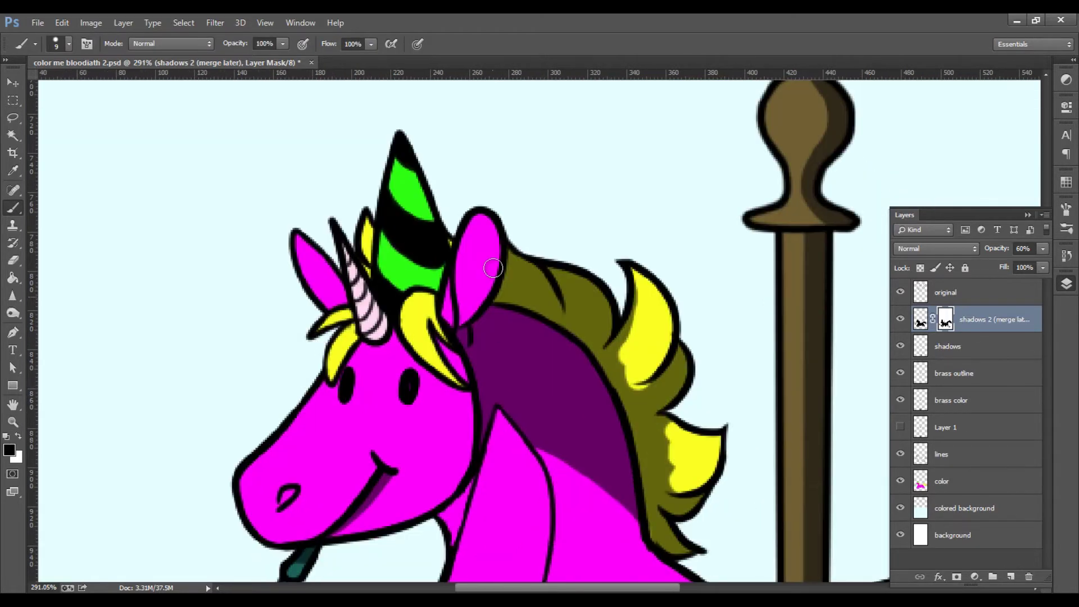
key(x)
drag(474, 220, 458, 324)
key(x)
mouse_move(478, 320)
mouse_down()
mouse_move(464, 330)
mouse_move(481, 324)
mouse_up()
key(ctrl+plus)
key(x)
key(bracketleft)
key(bracketleft)
key(bracketleft)
mouse_move(481, 325)
mouse_down()
mouse_move(463, 334)
mouse_move(450, 301)
mouse_move(448, 322)
mouse_up()
- Shade the unicorn's horn and the forelock tuft beside the near ear with a 4 px brush
key(x)
key(x)
key(bracketleft)
key(bracketleft)
drag(342, 250, 378, 324)
mouse_move(349, 266)
mouse_down()
mouse_move(380, 333)
mouse_move(434, 352)
mouse_move(425, 297)
mouse_up()
- Shade the forelock tufts in front of the horn and save the document
key(x)
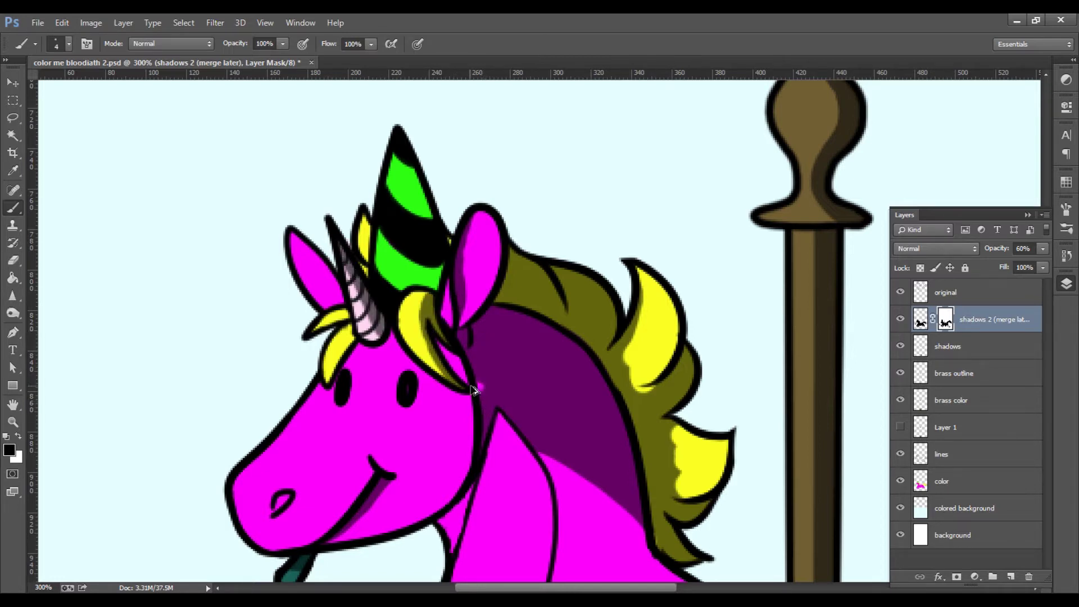
key(x)
drag(354, 338, 329, 382)
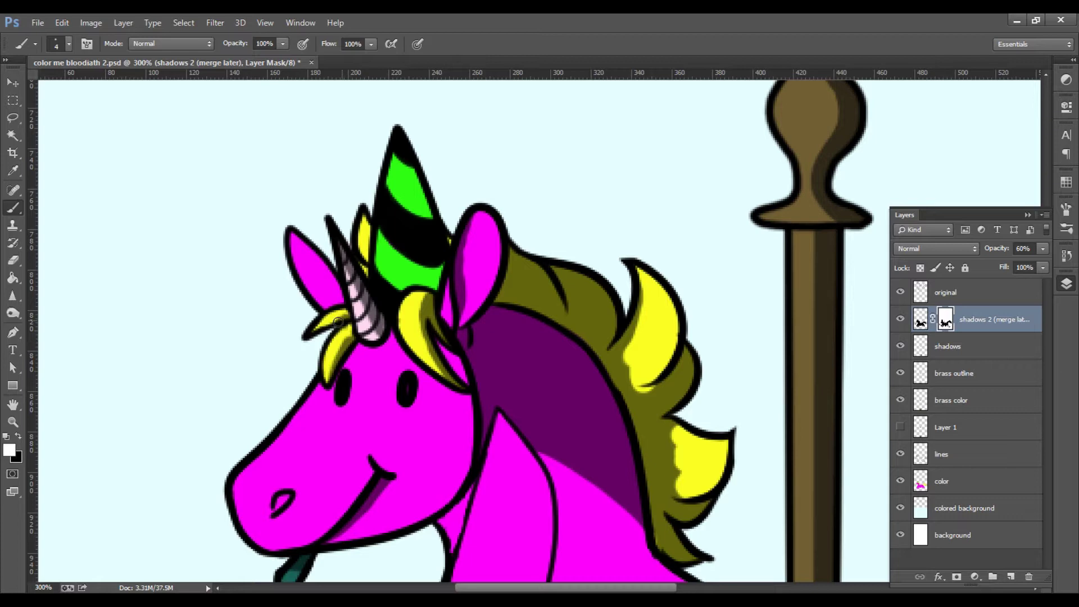
drag(343, 319, 315, 330)
key(ctrl+0)
key(ctrl+s)
- Select the lines layer and hide the brass outline and brass color layers
key(z)
drag(444, 346, 522, 345)
key(ctrl+1)
click(956, 296)
click(941, 454)
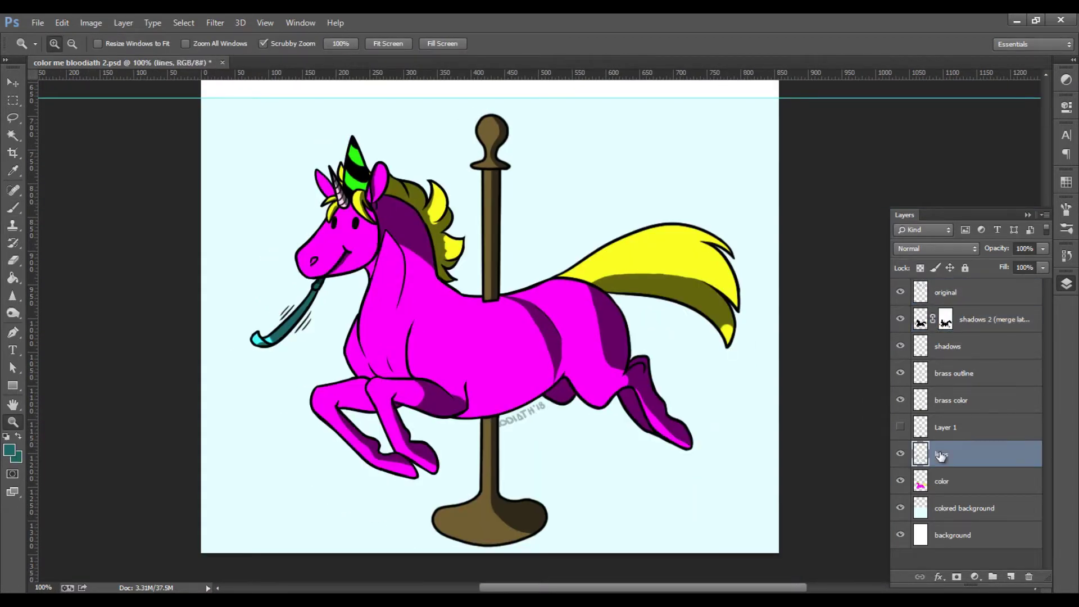
drag(900, 374, 900, 401)
click(904, 347)
click(905, 347)
- Lasso the signature under the belly, cut it from the lines layer and paste it in place on a new layer
drag(516, 394, 593, 396)
drag(476, 546, 497, 317)
key(l)
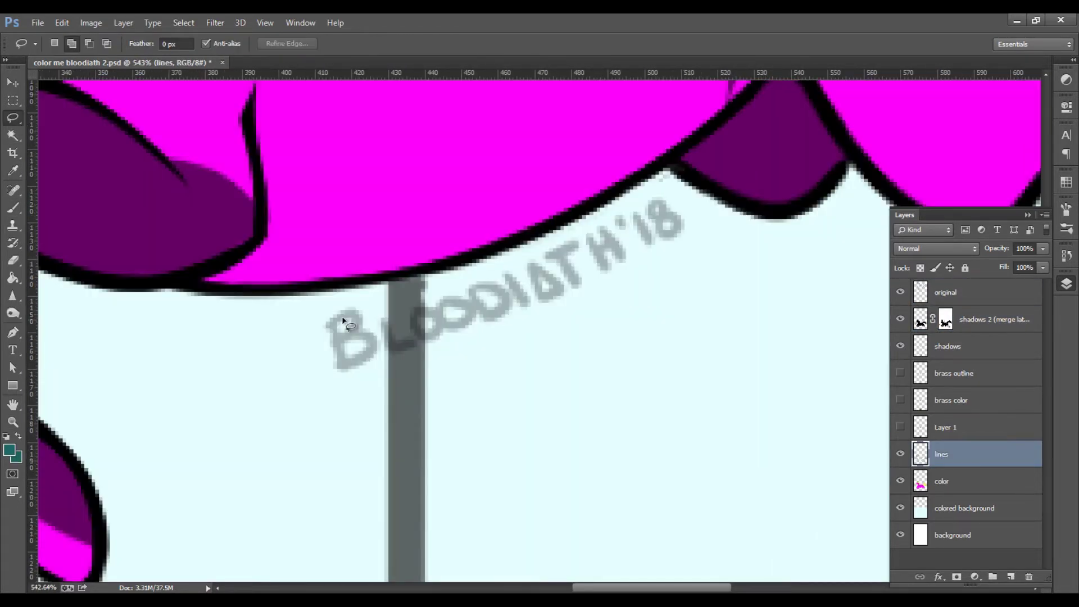
drag(338, 300, 329, 307)
click(61, 23)
click(70, 100)
click(62, 23)
click(275, 150)
- Move the pasted signature layer to the top of the layer stack and rename it watermark
drag(950, 454, 950, 281)
double_click(946, 292)
text(watermark)
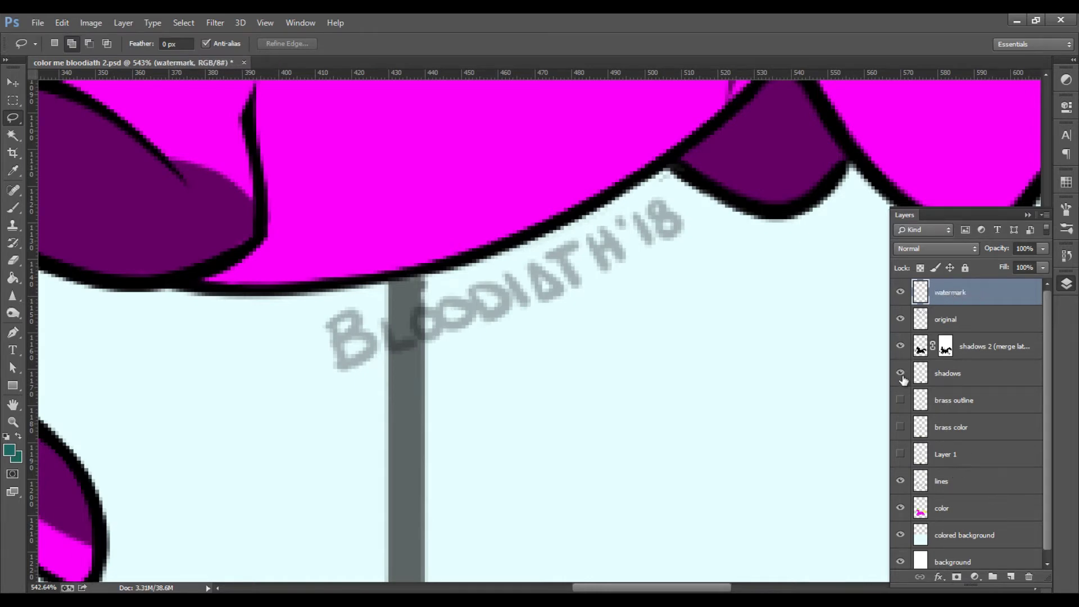
- Show the brass outline, brass color and Layer 1 layers
key(ctrl+0)
drag(900, 400, 901, 454)
- Extend the haunch shadow down to the hind leg joint on the shadows 2 mask and save the document
key(z)
drag(649, 517, 686, 299)
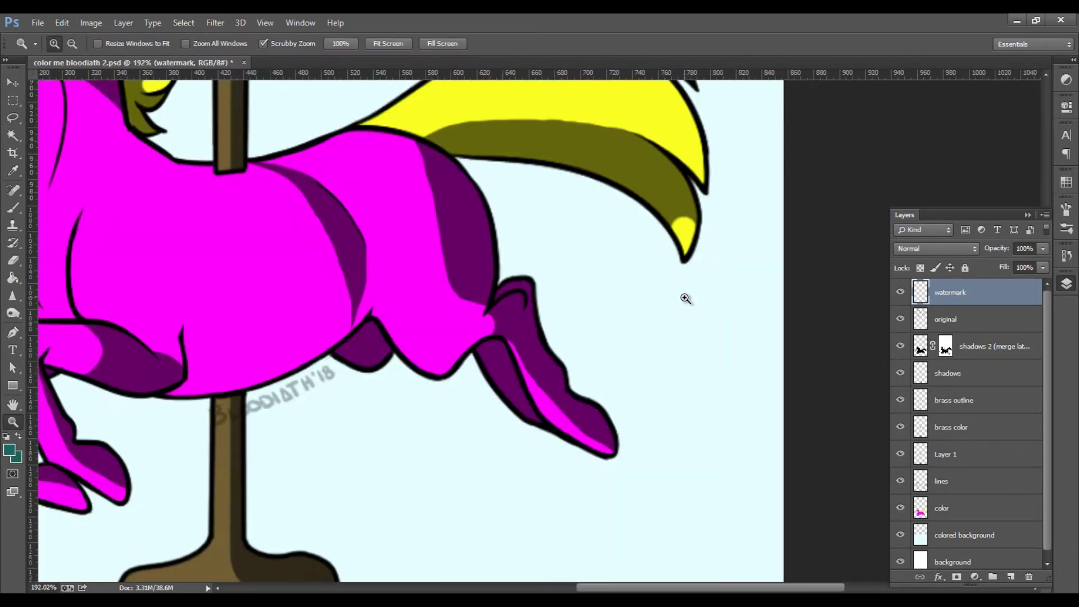
key(b)
click(946, 349)
drag(452, 288, 470, 318)
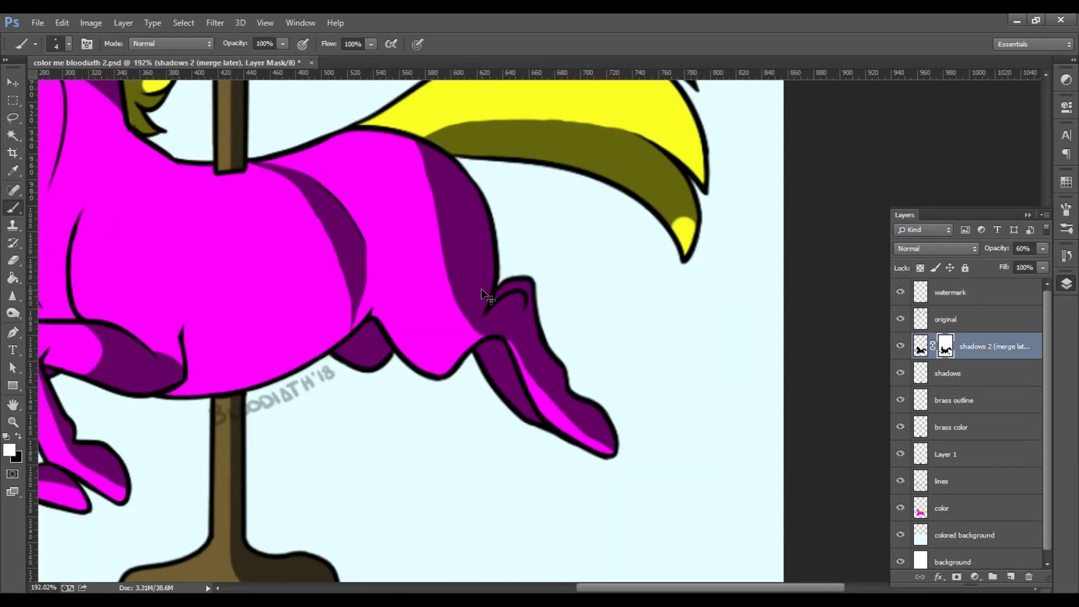
key(ctrl+1)
key(z)
drag(644, 312, 678, 314)
key(b)
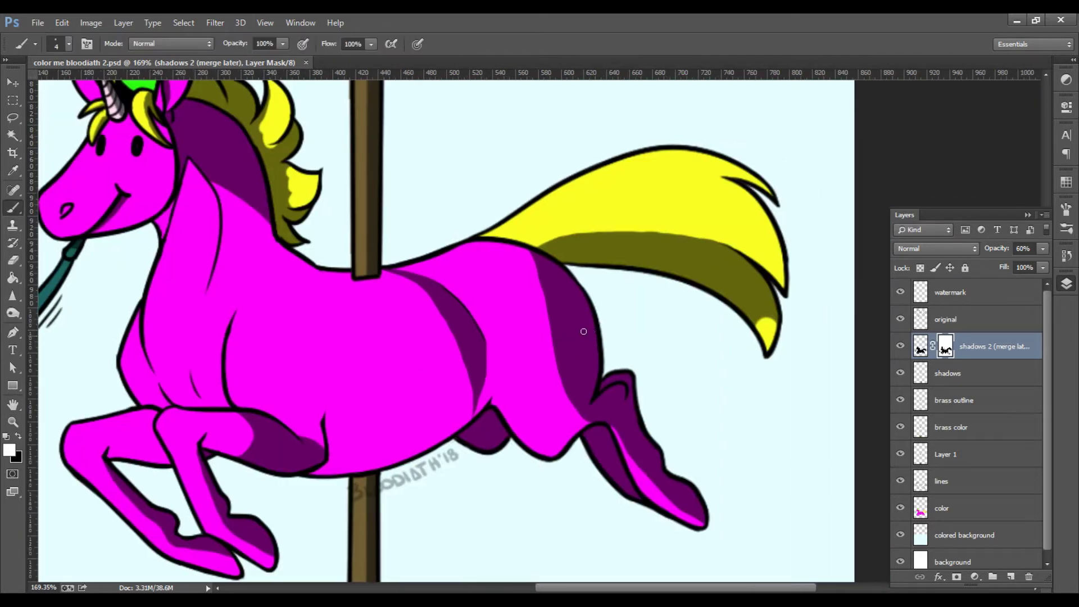
- Widen the haunch shadow toward the belly on the shadows 2 mask, painting a new curved front edge and filling behind it with a larger brush
drag(514, 247, 588, 423)
key(bracketright)
key(bracketright)
key(bracketright)
key(bracketright)
key(bracketright)
key(bracketright)
key(bracketright)
key(bracketright)
key(bracketleft)
key(bracketleft)
key(bracketleft)
drag(555, 368, 531, 258)
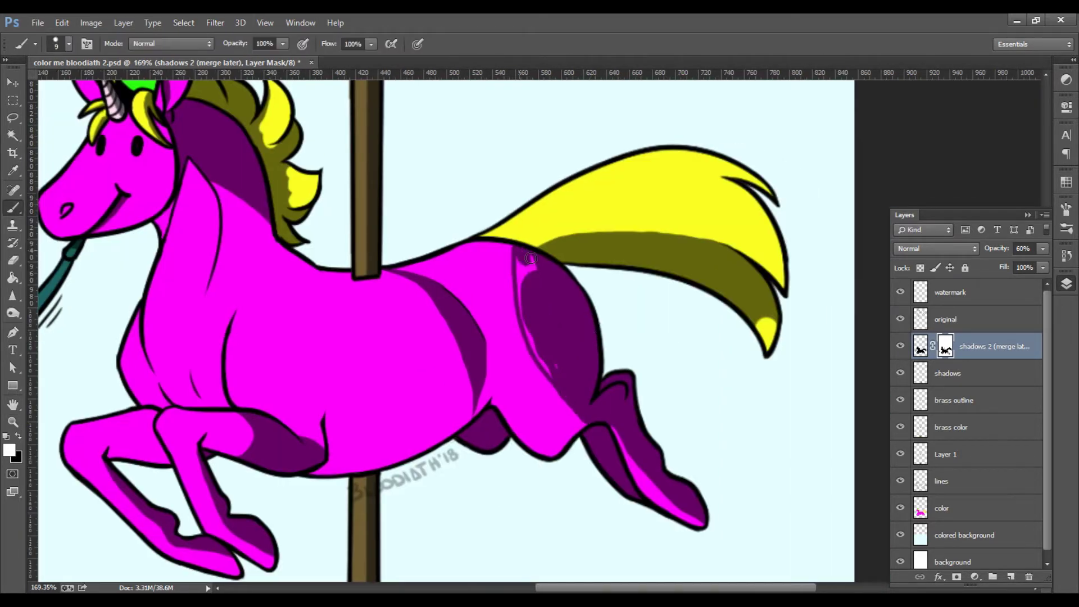
- Widen the lower end of the flank shadow and clear the shadow from the party blower on the shadows 2 mask
key(x)
key(ctrl+1)
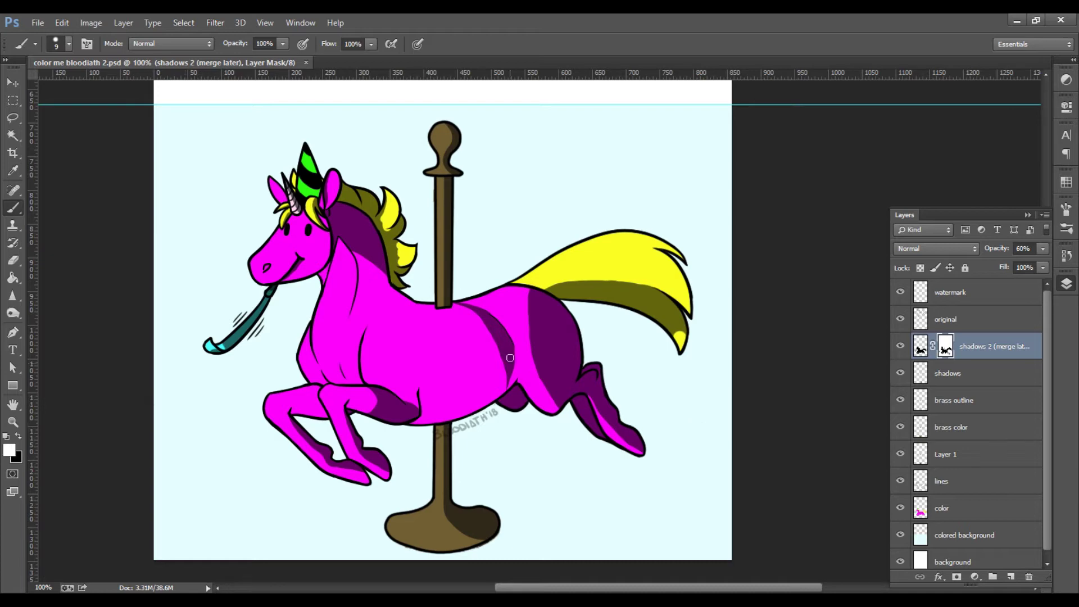
drag(510, 358, 513, 387)
drag(268, 293, 208, 359)
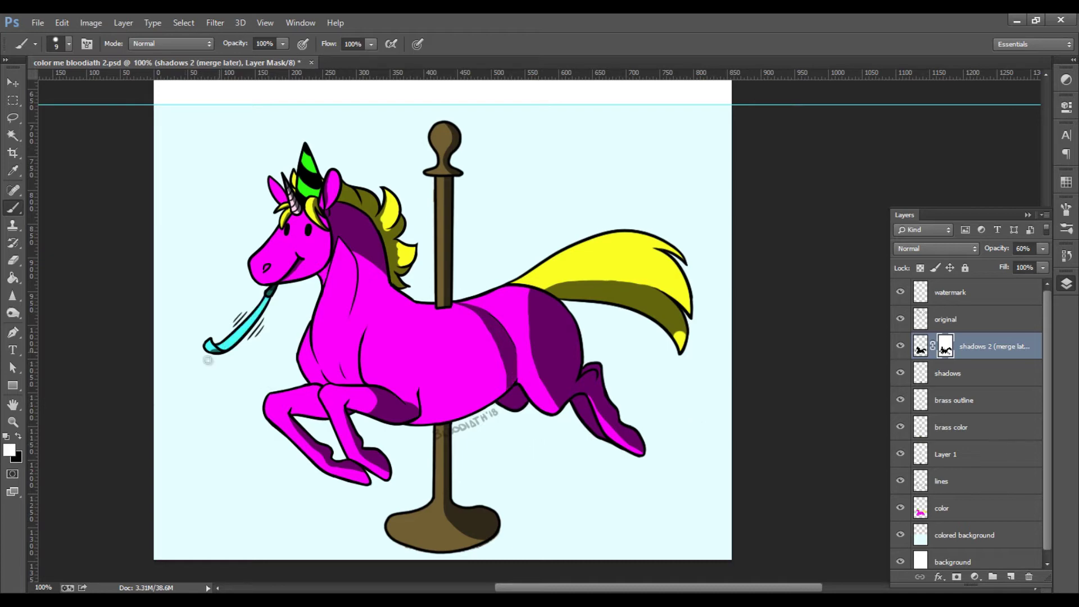
- Hide the shadows, brass outline and brass color layers to expose the pole photo on Layer 1
click(901, 400)
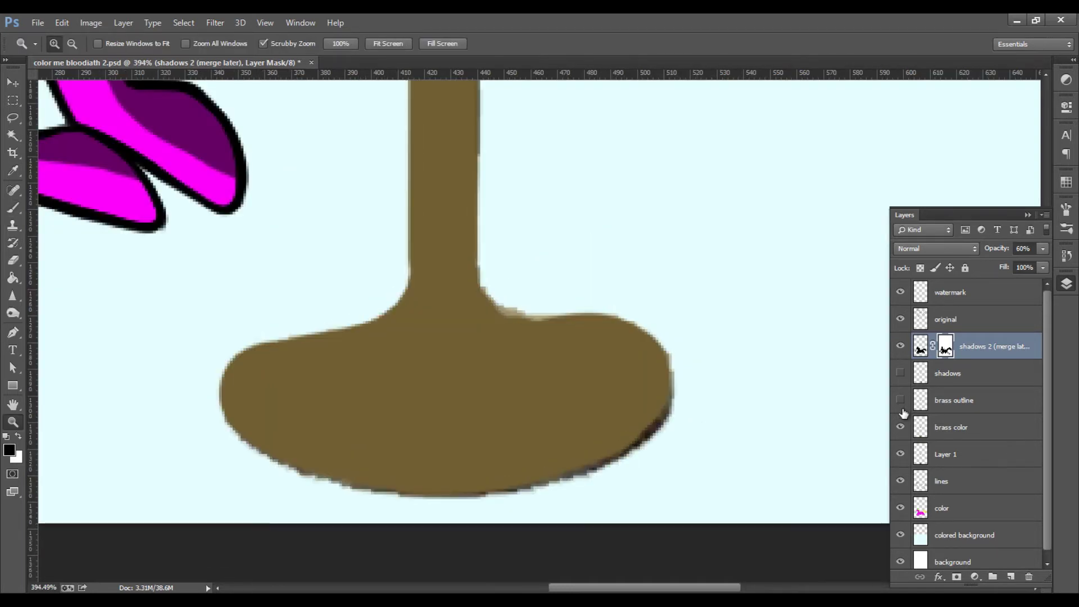
click(900, 427)
key(ctrl+0)
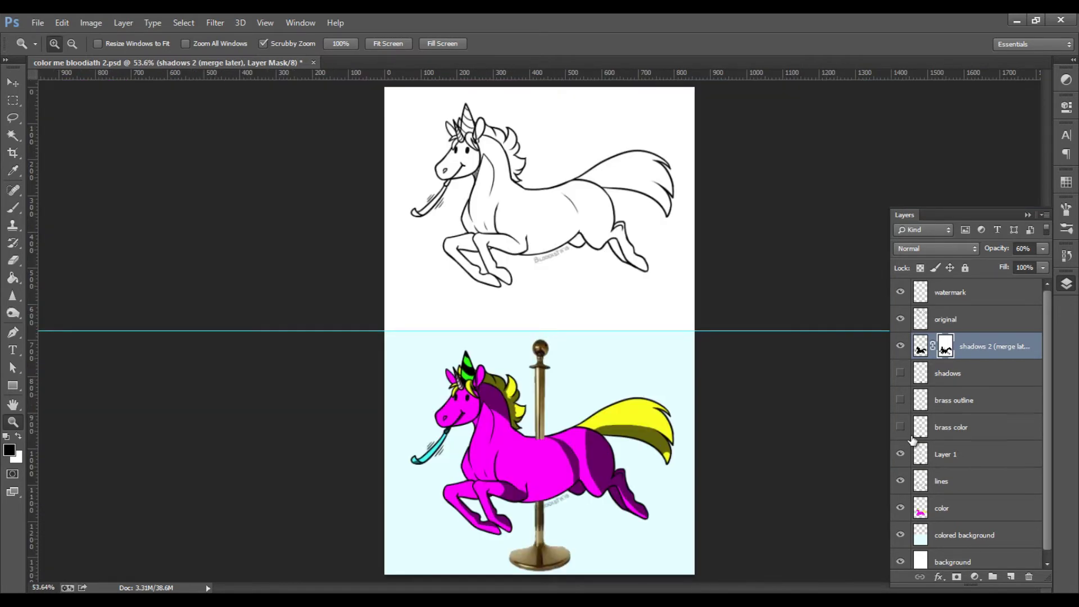